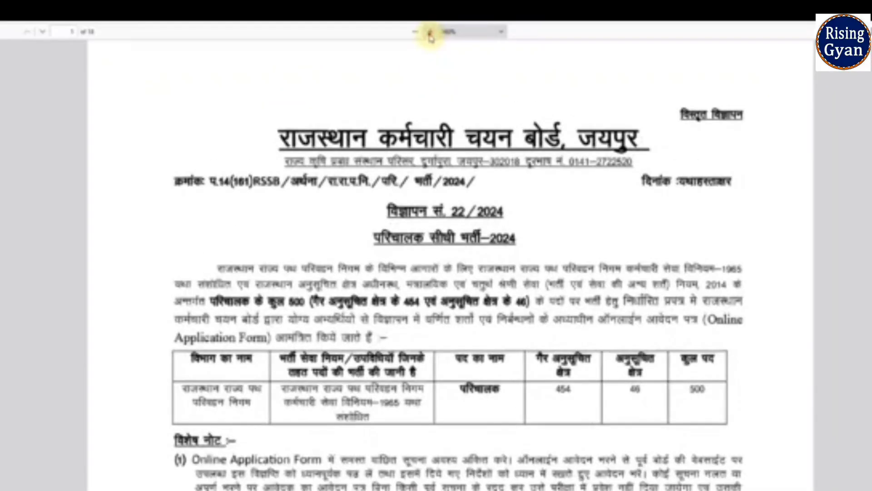
Step: Enlarge the recruitment notification to 200% and read the post details and online application process
{"action": "left_click", "coordinate": [431, 33]}
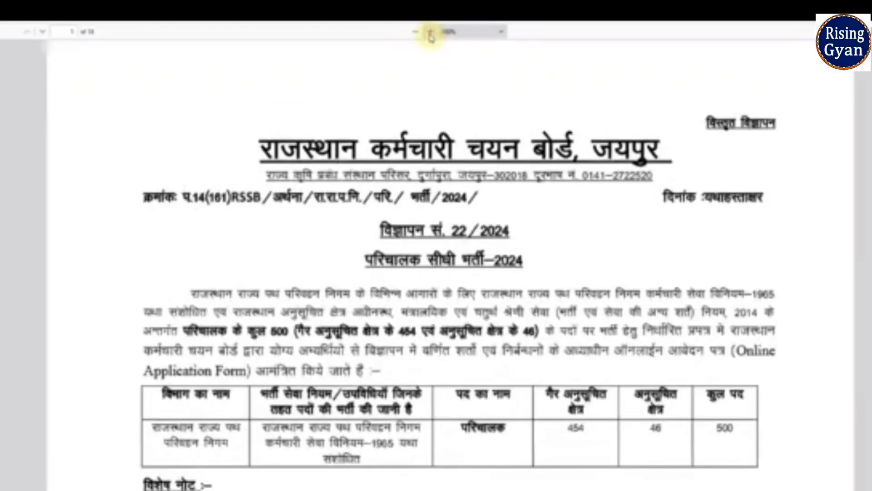
{"action": "scroll", "coordinate": [791, 416], "scroll_direction": "down", "scroll_amount": 1}
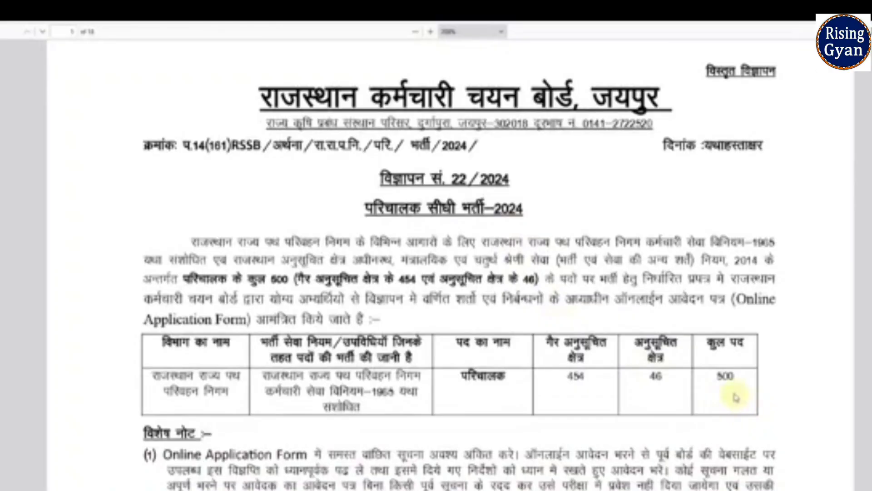
{"action": "scroll", "coordinate": [691, 382], "scroll_direction": "down", "scroll_amount": 6}
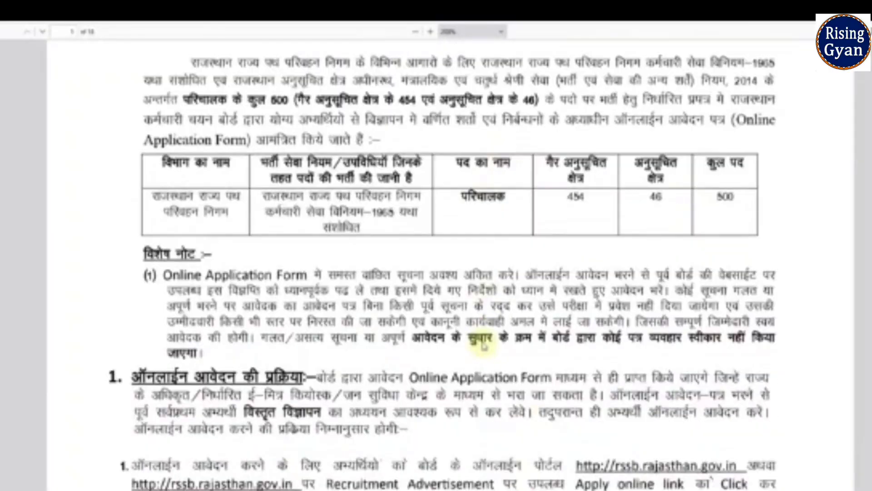
{"action": "scroll", "coordinate": [483, 339], "scroll_direction": "down", "scroll_amount": 2}
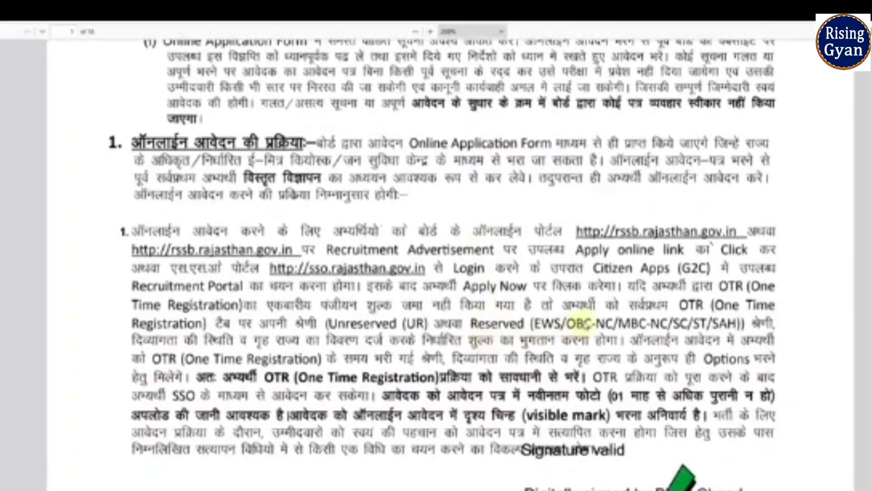
{"action": "scroll", "coordinate": [363, 316], "scroll_direction": "down", "scroll_amount": 2}
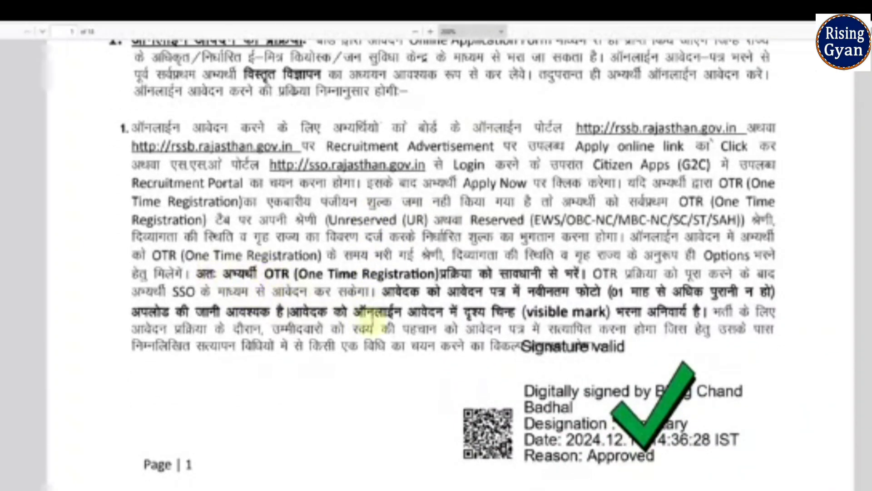
{"action": "scroll", "coordinate": [376, 328], "scroll_direction": "down", "scroll_amount": 4}
{"action": "scroll", "coordinate": [376, 328], "scroll_direction": "down", "scroll_amount": 15}
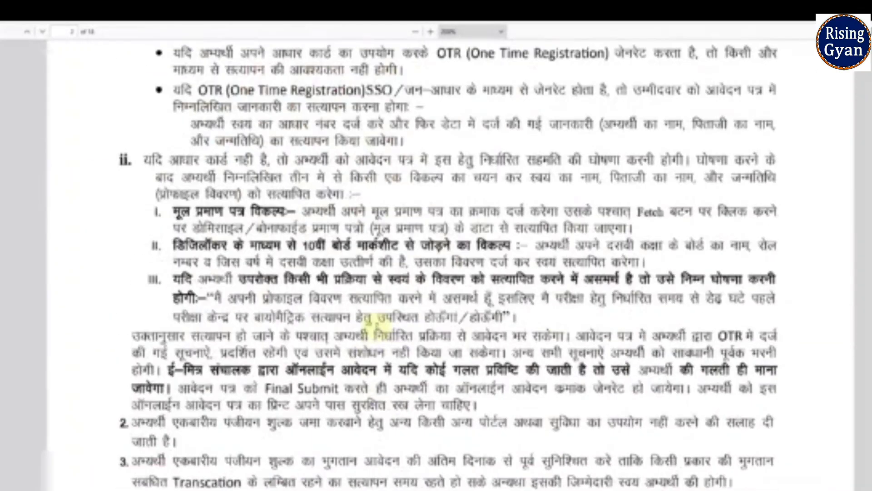
Step: Read the one-time registration fee section and the category-wise vacancy tables on page 3
{"action": "scroll", "coordinate": [378, 332], "scroll_direction": "down", "scroll_amount": 9}
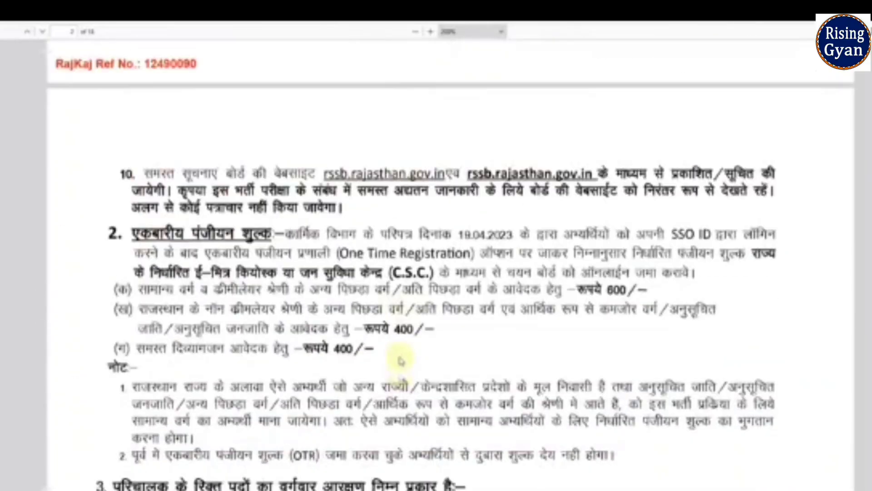
{"action": "scroll", "coordinate": [399, 359], "scroll_direction": "down", "scroll_amount": 1}
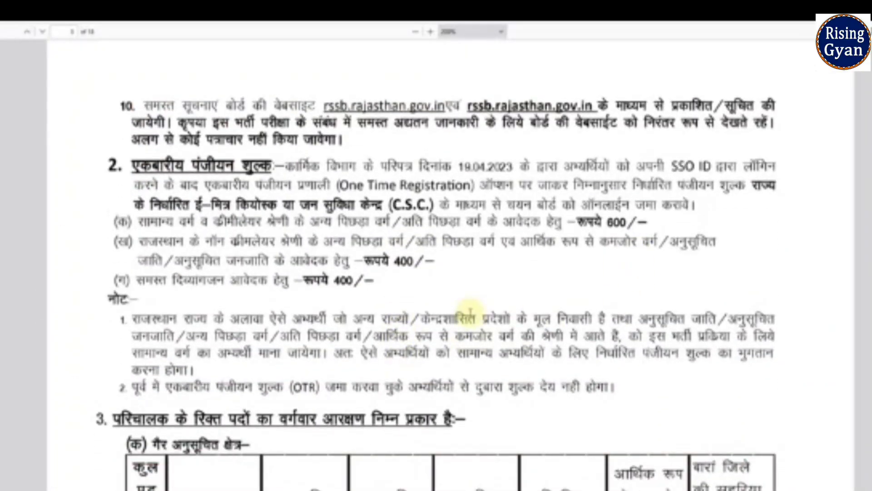
{"action": "scroll", "coordinate": [470, 309], "scroll_direction": "down", "scroll_amount": 4}
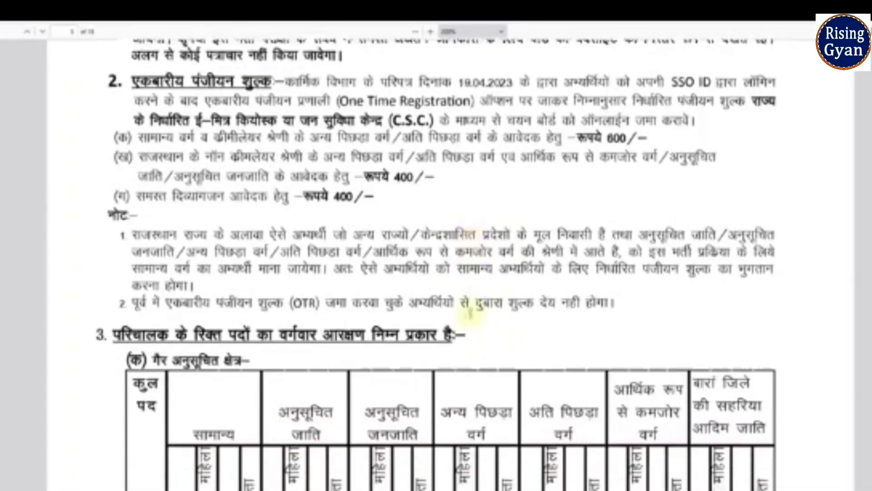
{"action": "scroll", "coordinate": [471, 316], "scroll_direction": "down", "scroll_amount": 3}
{"action": "scroll", "coordinate": [471, 316], "scroll_direction": "down", "scroll_amount": 15}
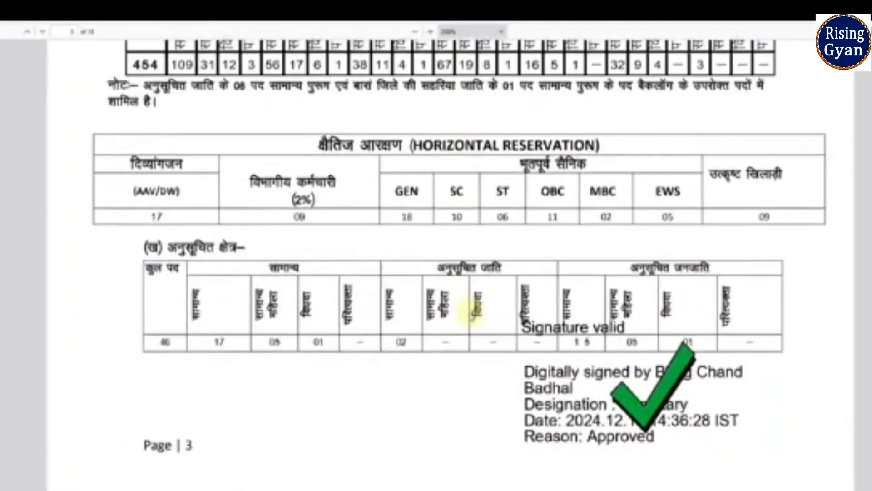
Step: Skim the vacancy notes, special provisions, and the ex-servicemen and outstanding sportsperson reservation rules on pages 4 to 7
{"action": "scroll", "coordinate": [466, 298], "scroll_direction": "down", "scroll_amount": 18}
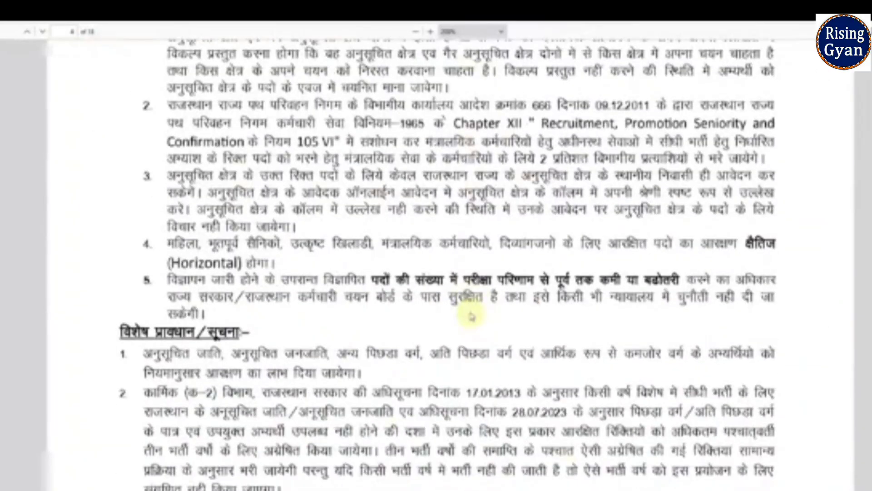
{"action": "scroll", "coordinate": [470, 313], "scroll_direction": "down", "scroll_amount": 8}
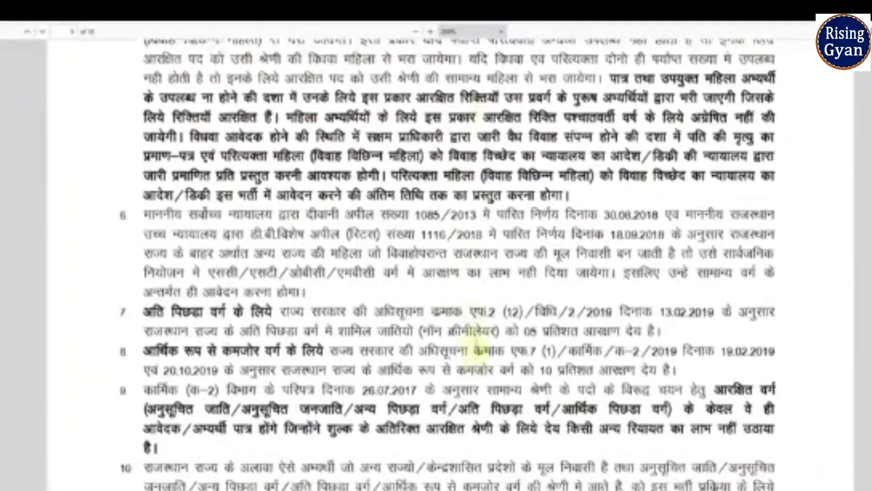
{"action": "scroll", "coordinate": [477, 349], "scroll_direction": "down", "scroll_amount": 20}
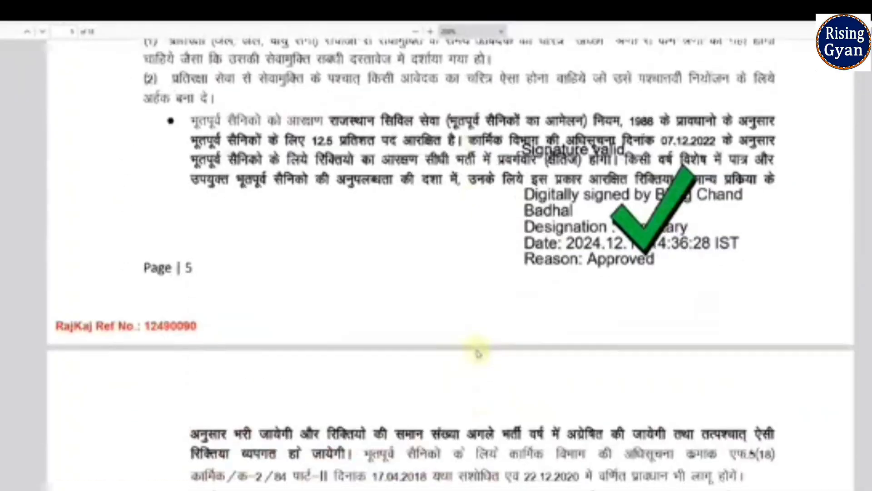
{"action": "scroll", "coordinate": [477, 349], "scroll_direction": "down", "scroll_amount": 20}
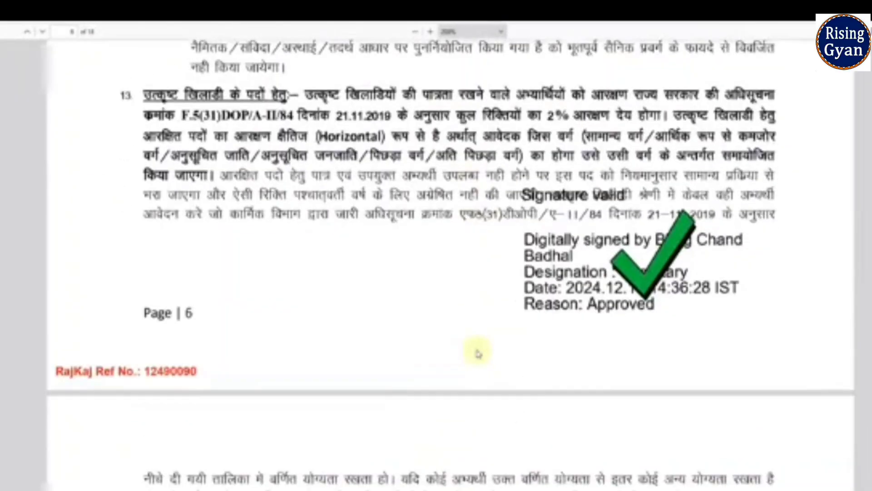
{"action": "scroll", "coordinate": [477, 349], "scroll_direction": "down", "scroll_amount": 20}
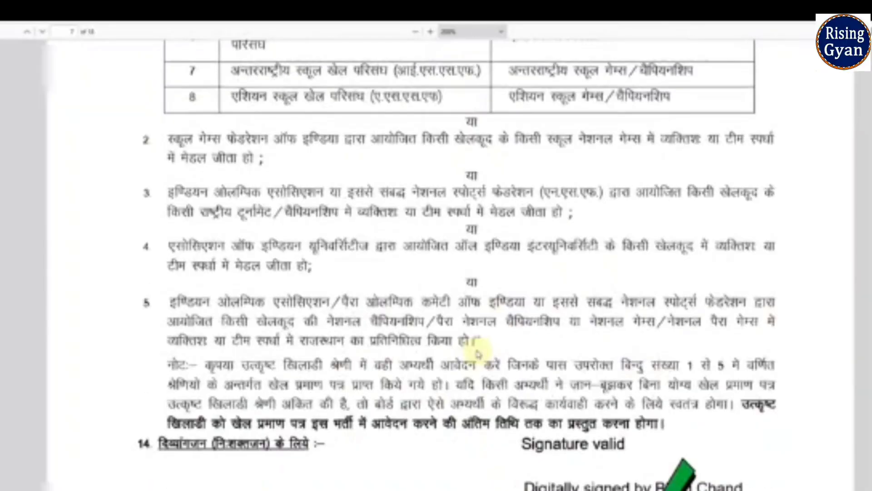
Step: Examine the pay scale, educational eligibility, nationality, age limit and application period sections on pages 9 and 10
{"action": "scroll", "coordinate": [474, 353], "scroll_direction": "down", "scroll_amount": 20}
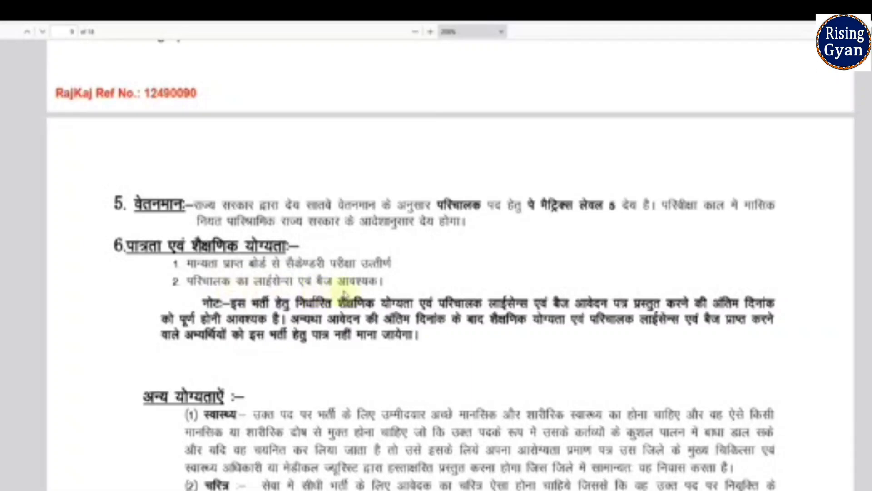
{"action": "scroll", "coordinate": [345, 286], "scroll_direction": "down", "scroll_amount": 8}
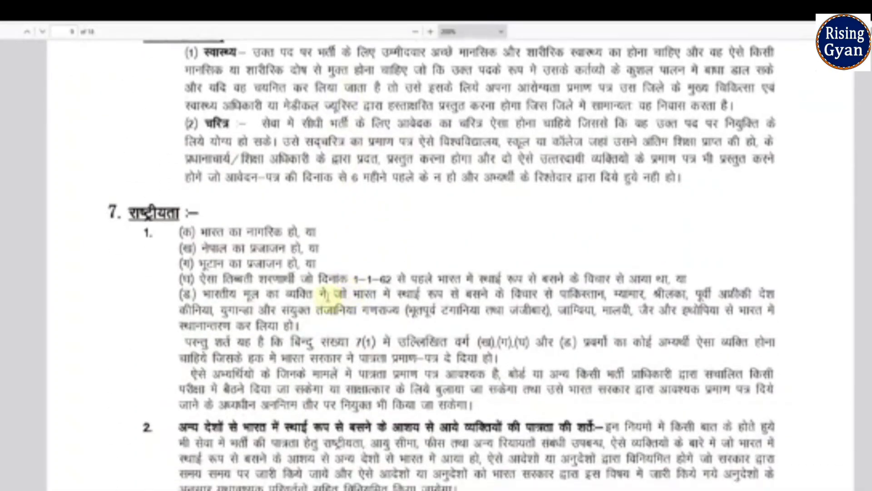
{"action": "scroll", "coordinate": [249, 265], "scroll_direction": "down", "scroll_amount": 7}
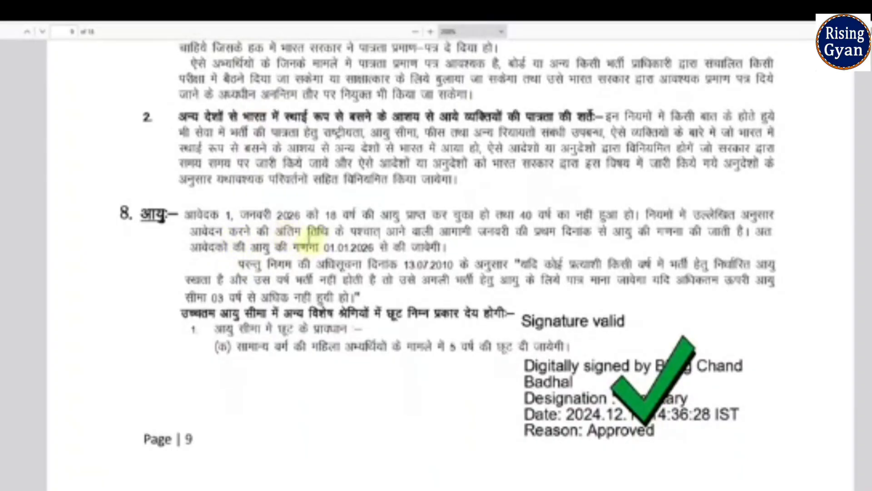
{"action": "scroll", "coordinate": [562, 257], "scroll_direction": "down", "scroll_amount": 10}
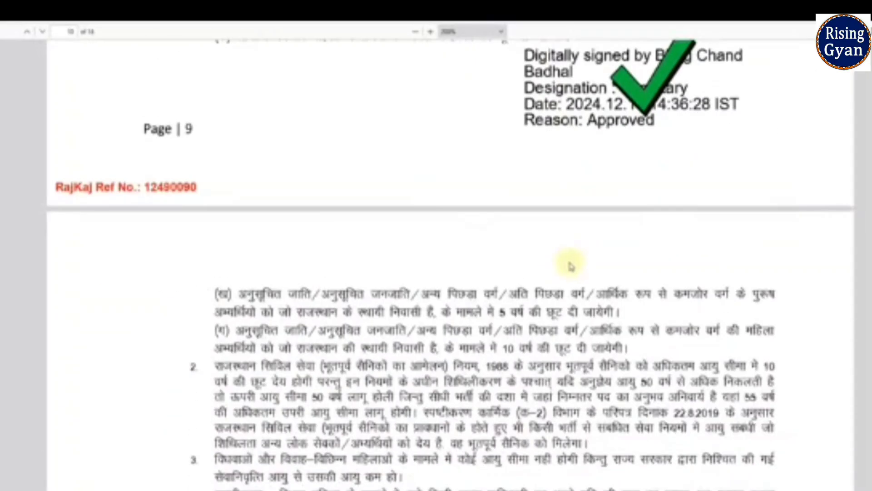
{"action": "scroll", "coordinate": [607, 260], "scroll_direction": "down", "scroll_amount": 11}
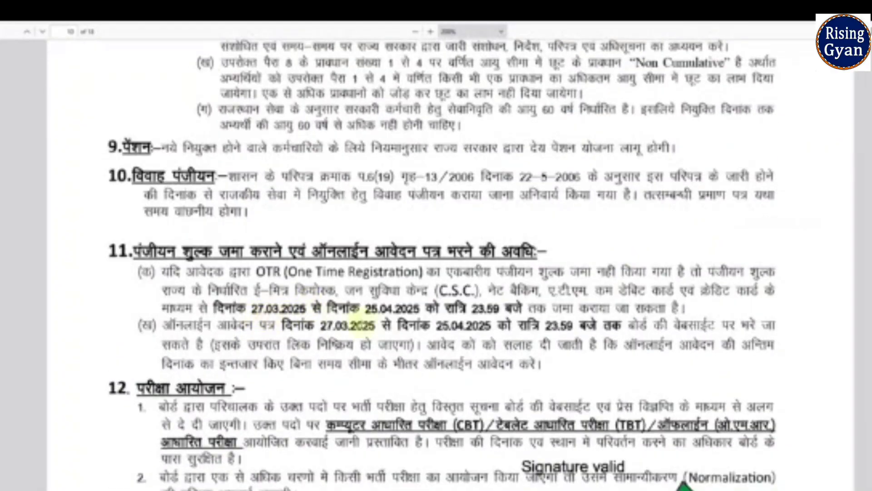
Step: Return to the one-time registration fee section on page 3 and review the fee for each applicant category
{"action": "scroll", "coordinate": [436, 264], "scroll_direction": "up", "scroll_amount": 20}
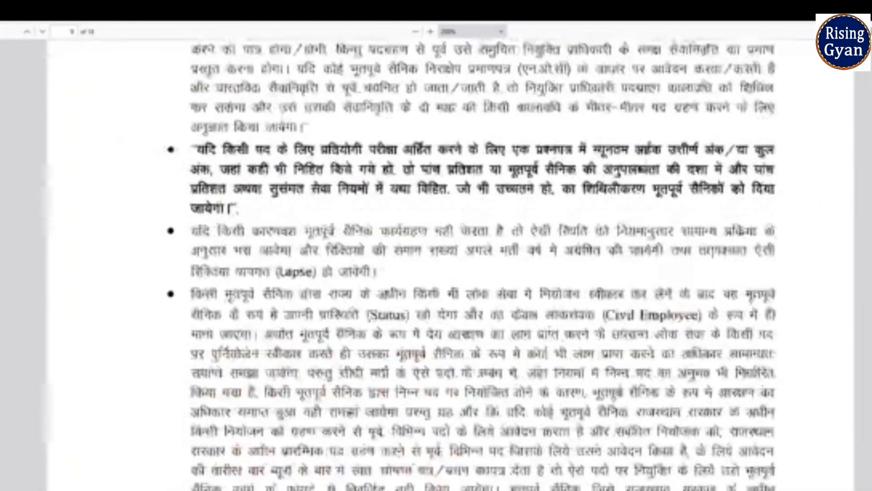
{"action": "scroll", "coordinate": [437, 263], "scroll_direction": "up", "scroll_amount": 20}
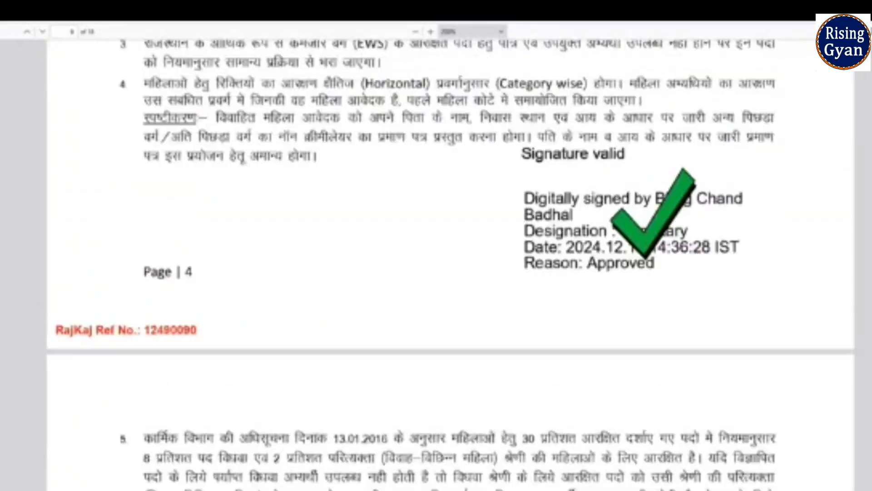
{"action": "scroll", "coordinate": [436, 263], "scroll_direction": "up", "scroll_amount": 15}
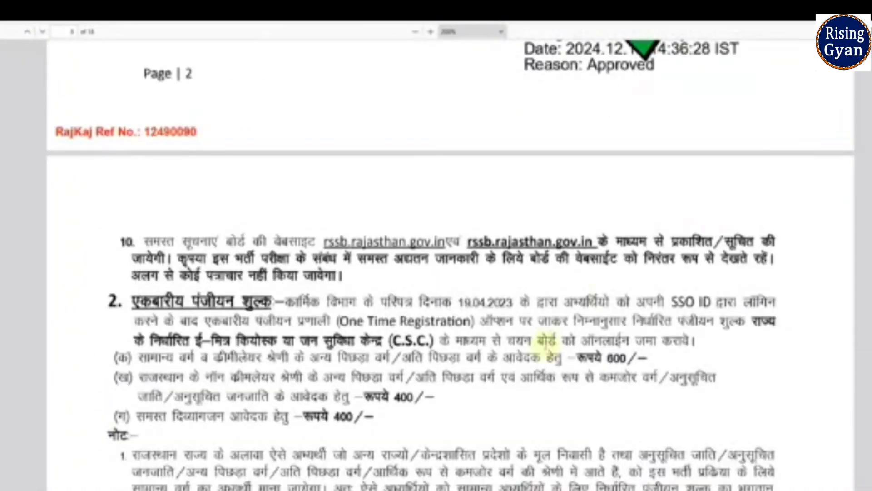
{"action": "scroll", "coordinate": [436, 264], "scroll_direction": "down", "scroll_amount": 15}
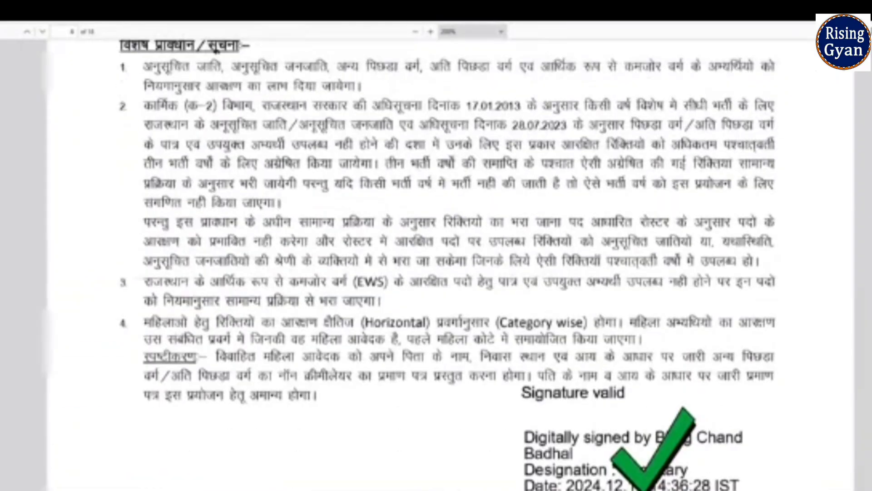
{"action": "scroll", "coordinate": [436, 264], "scroll_direction": "up", "scroll_amount": 12}
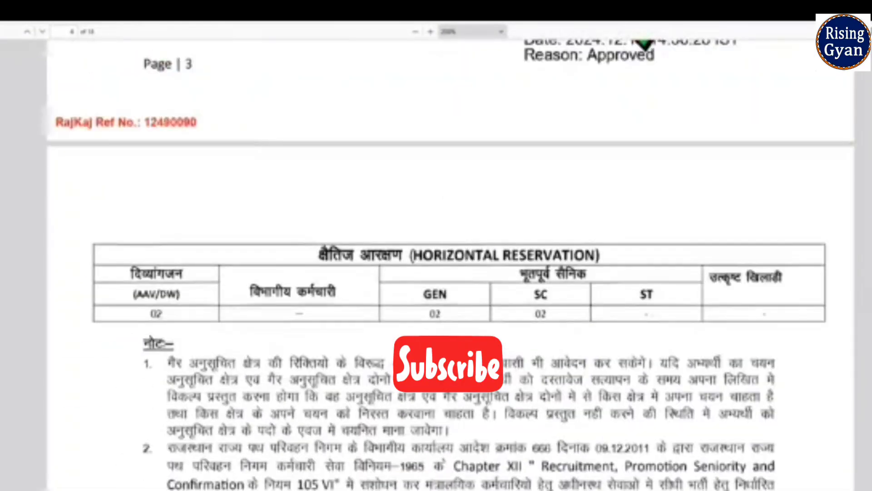
{"action": "scroll", "coordinate": [437, 264], "scroll_direction": "up", "scroll_amount": 15}
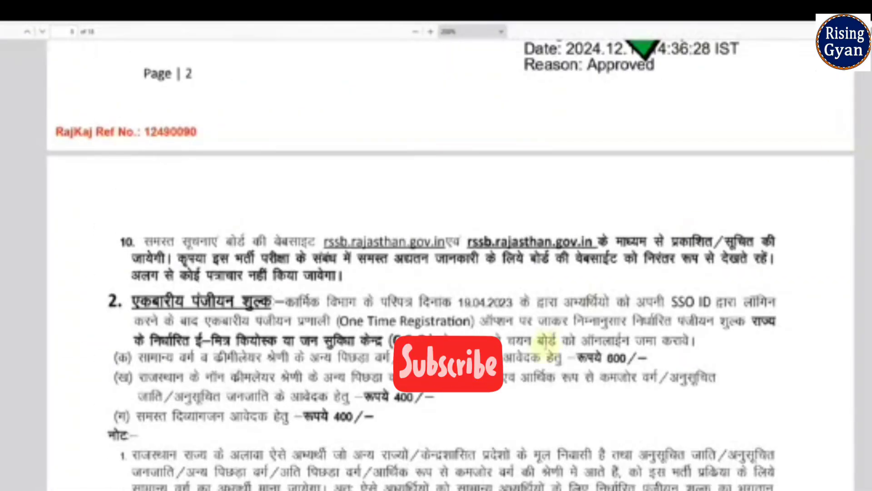
{"action": "scroll", "coordinate": [547, 340], "scroll_direction": "down", "scroll_amount": 2}
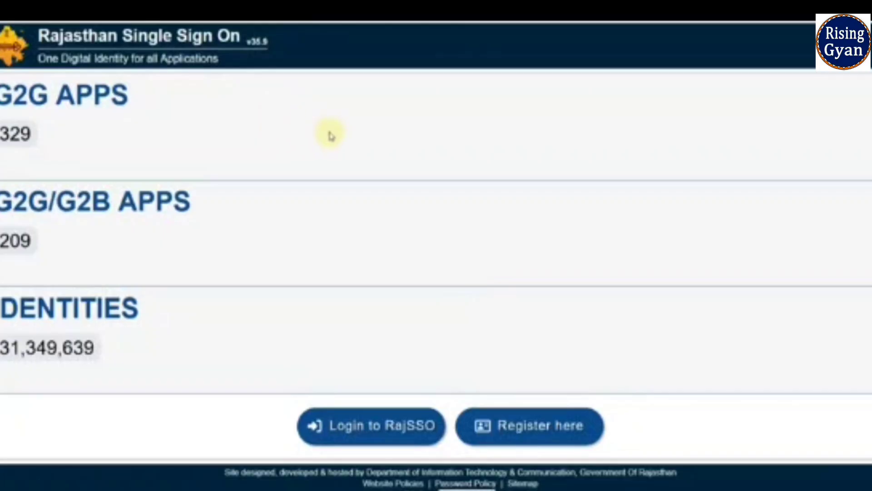
Step: On the Rajasthan Single Sign On portal, open the RajSSO login page and switch to the new-user registration options
{"action": "left_click", "coordinate": [362, 437]}
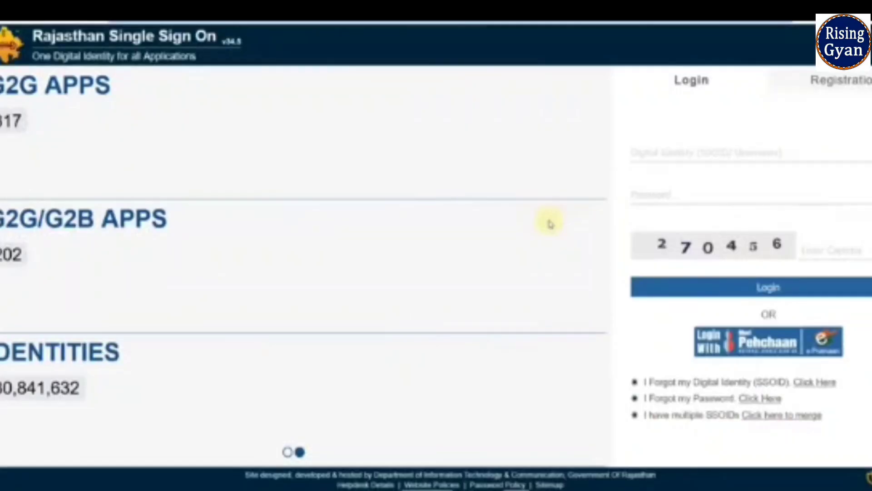
{"action": "left_click", "coordinate": [679, 93]}
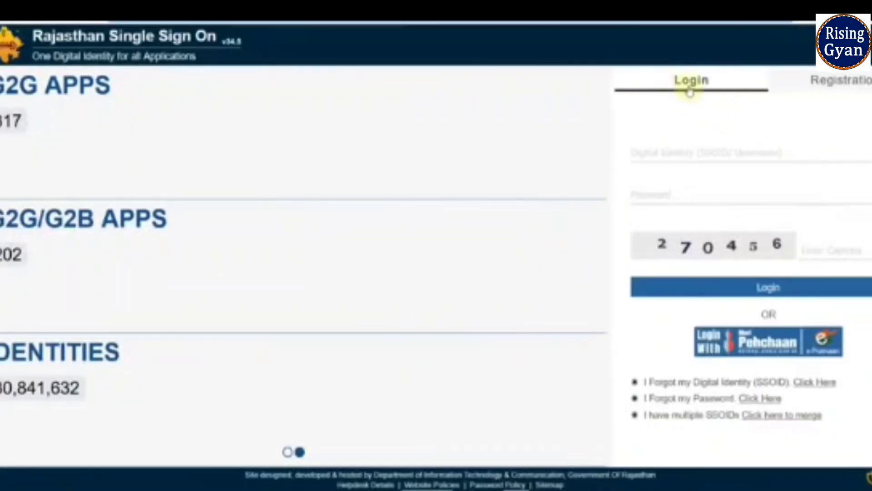
{"action": "left_click", "coordinate": [854, 91]}
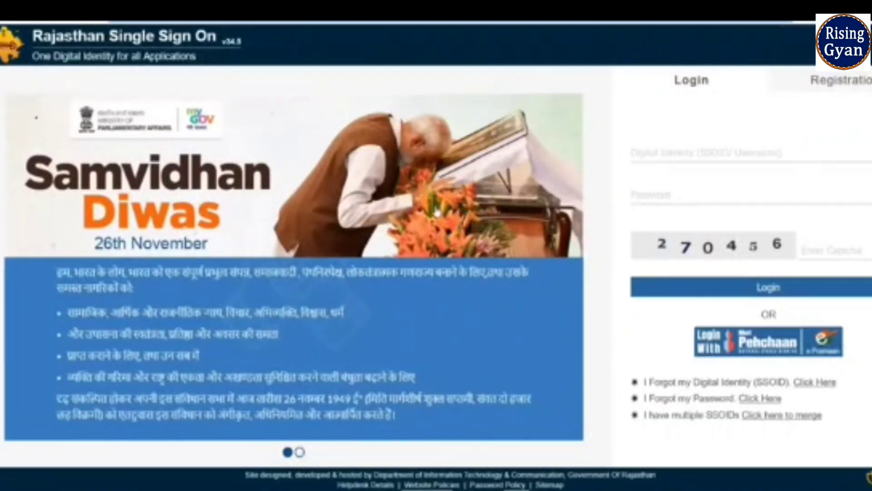
{"action": "left_click", "coordinate": [658, 156]}
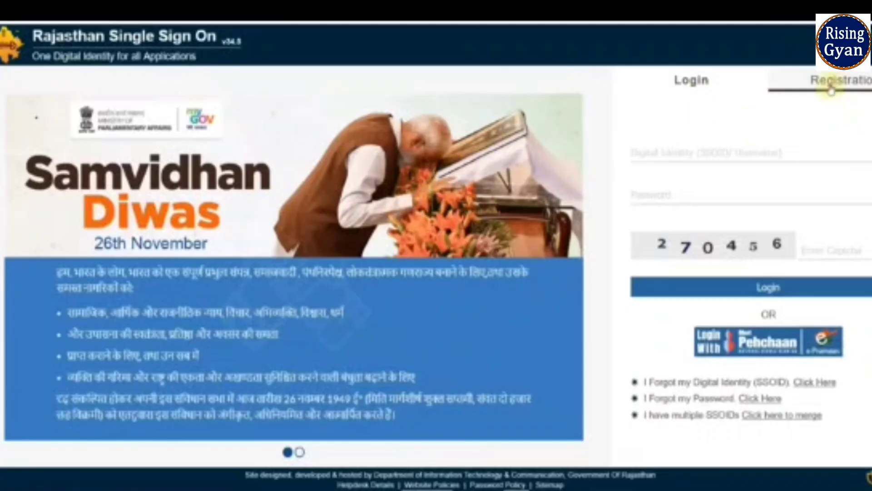
{"action": "left_click", "coordinate": [831, 87]}
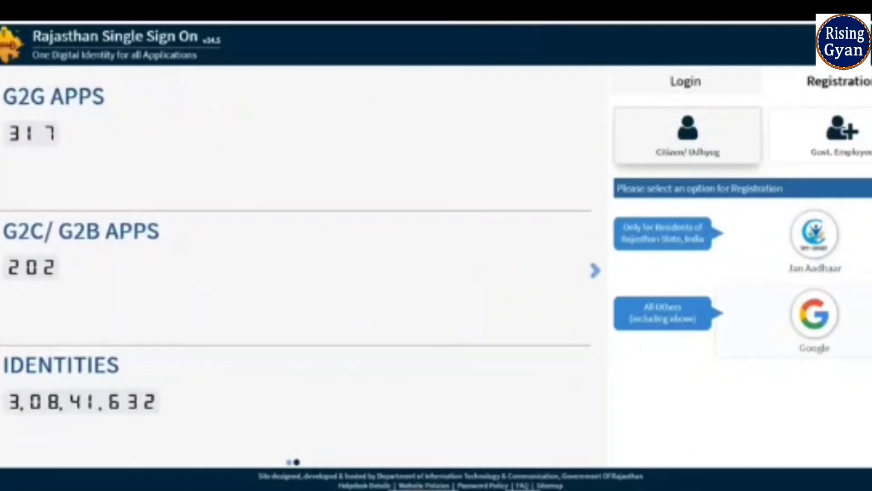
{"action": "left_click", "coordinate": [823, 260]}
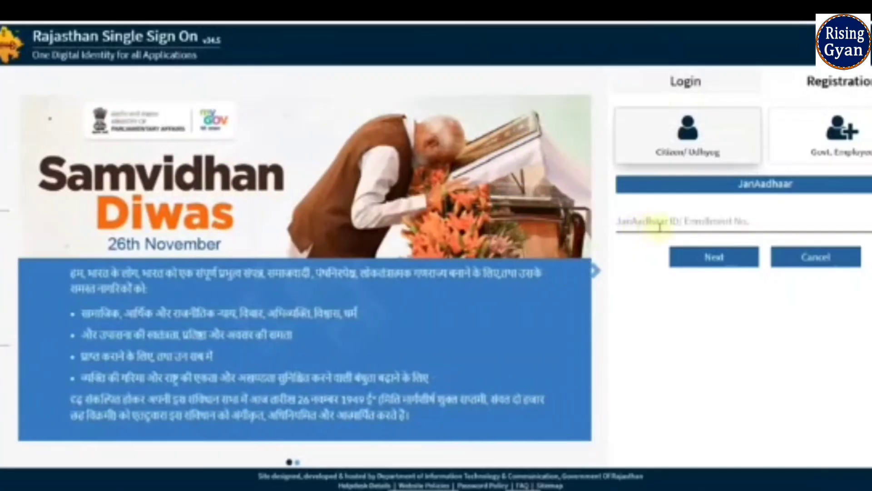
{"action": "left_click", "coordinate": [662, 226]}
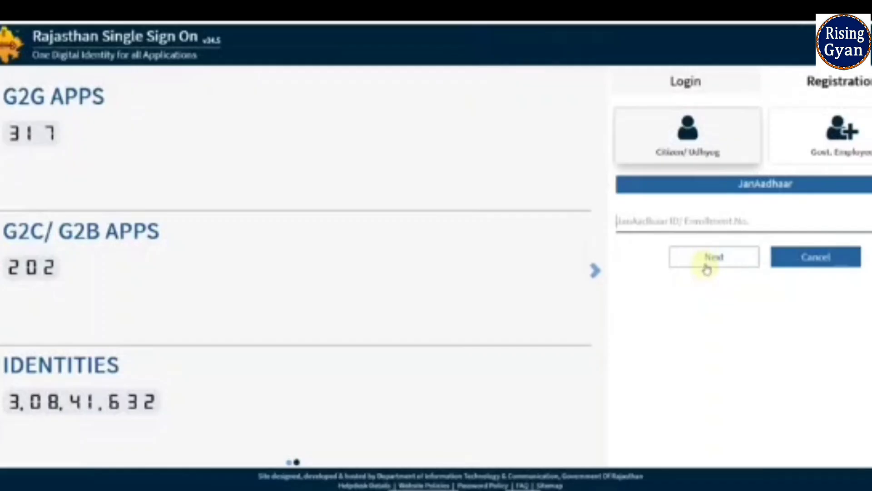
{"action": "left_click", "coordinate": [793, 259]}
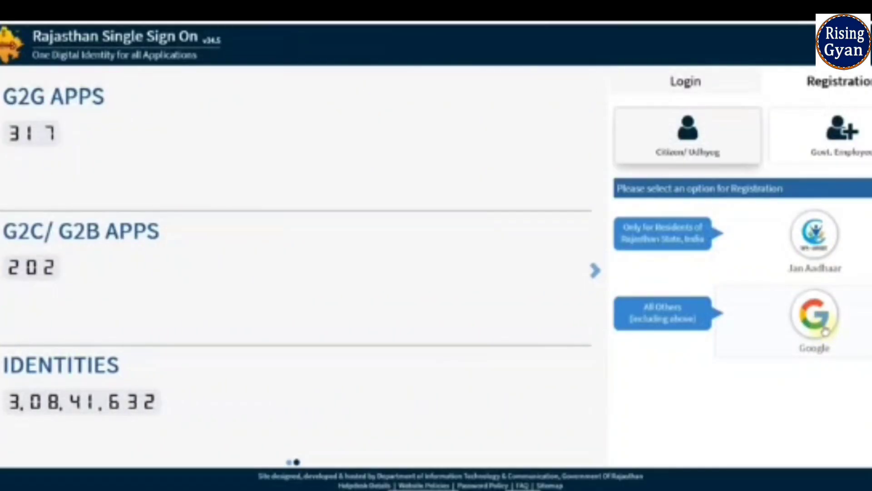
Step: Open the Google registration form and try adding a number suffix to the Digital Identity username
{"action": "left_click", "coordinate": [825, 331]}
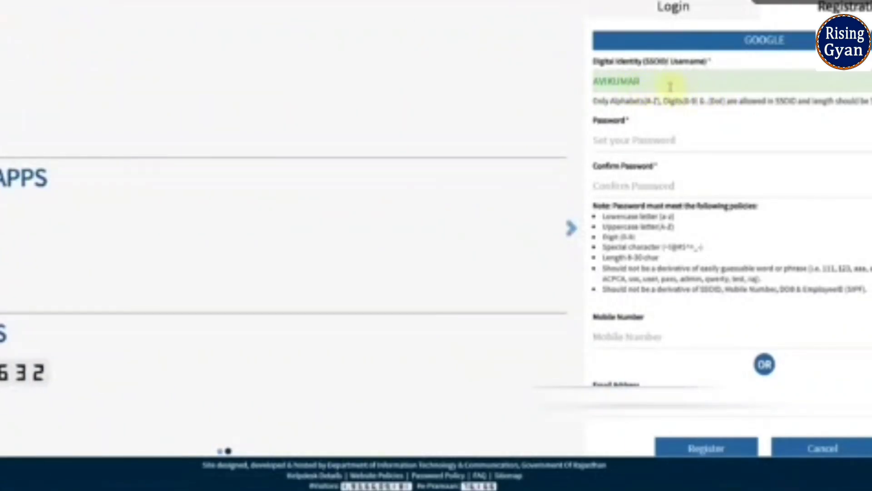
{"action": "double_click", "coordinate": [665, 83]}
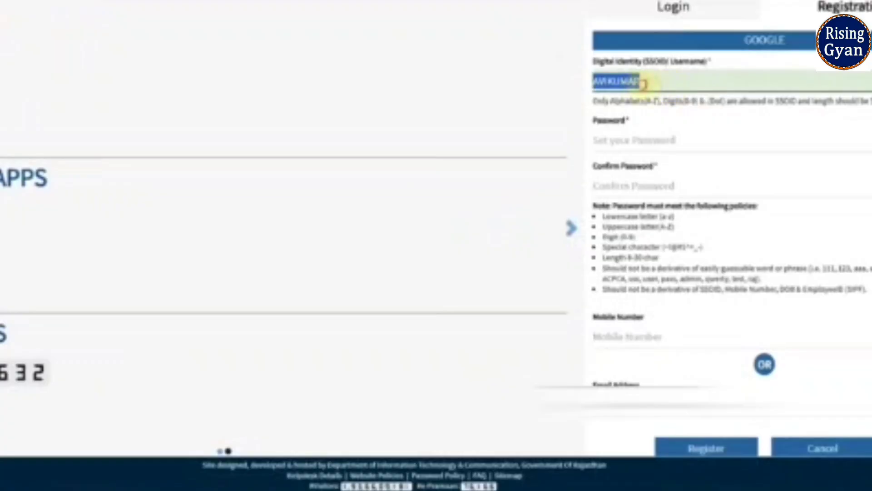
{"action": "left_click", "coordinate": [648, 84]}
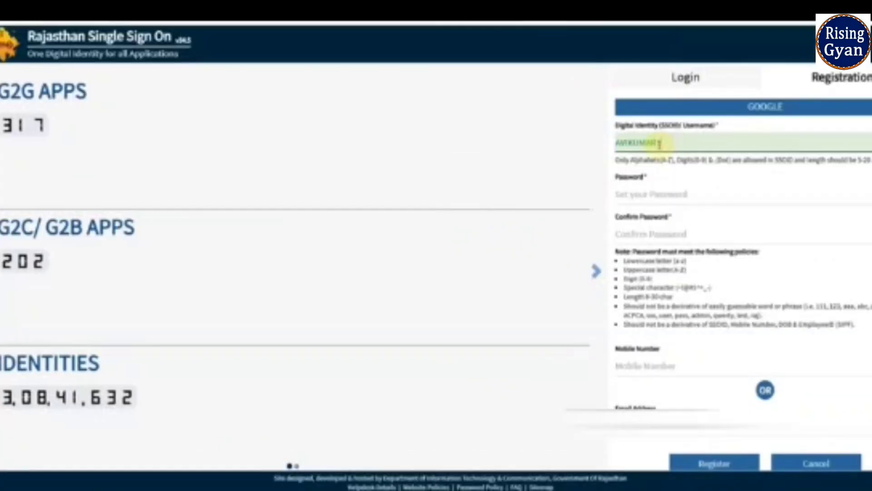
{"action": "type", "text": "1991"}
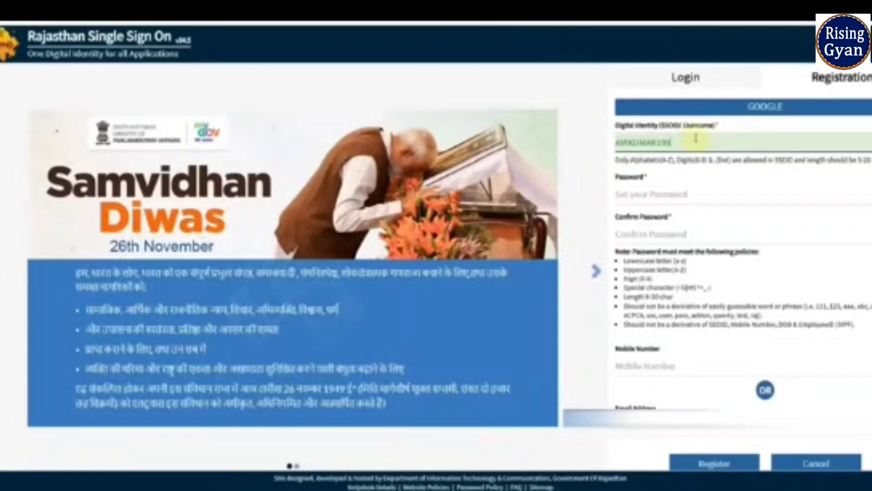
{"action": "key", "text": "BackSpace"}
{"action": "key", "text": "BackSpace"}
{"action": "key", "text": "BackSpace"}
{"action": "key", "text": "BackSpace"}
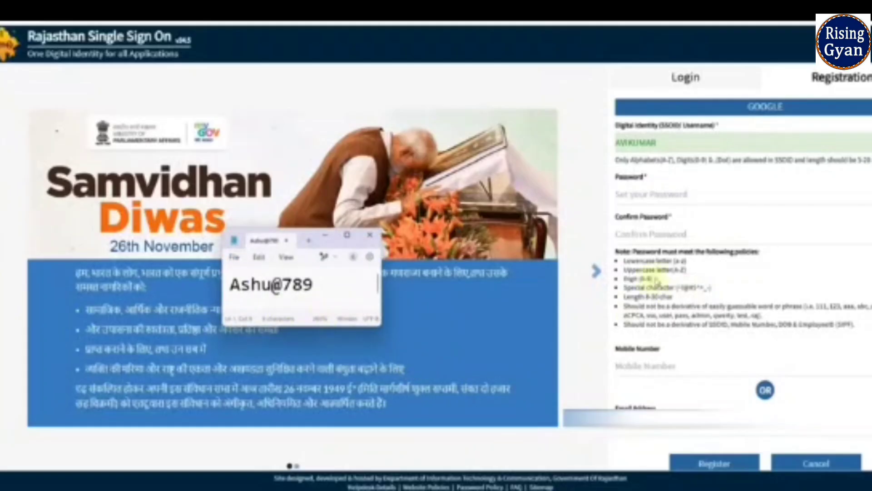
Step: Examine how the sample password's letters, special character and digits match the password policy, and close the note
{"action": "mouse_move", "coordinate": [241, 289]}
{"action": "left_mouse_down"}
{"action": "mouse_move", "coordinate": [272, 289]}
{"action": "mouse_move", "coordinate": [240, 288]}
{"action": "left_mouse_up"}
{"action": "left_click", "coordinate": [261, 287]}
{"action": "left_click", "coordinate": [240, 287]}
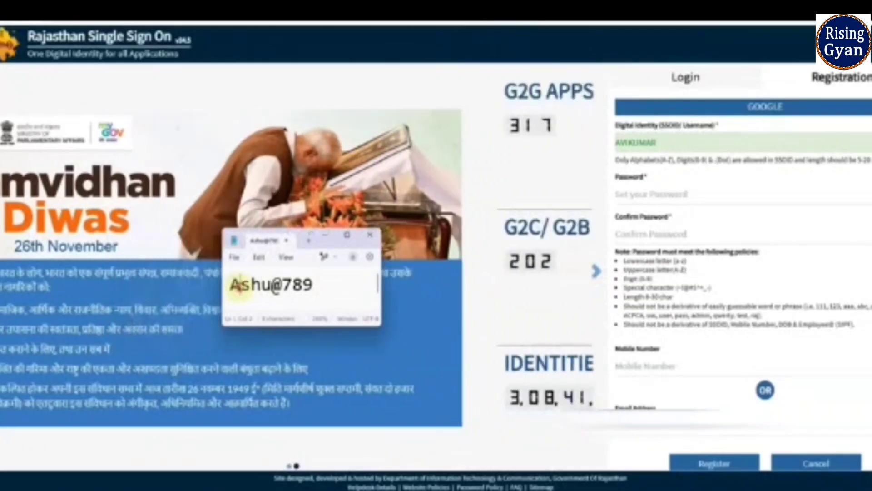
{"action": "double_click", "coordinate": [301, 291]}
{"action": "left_click", "coordinate": [302, 290]}
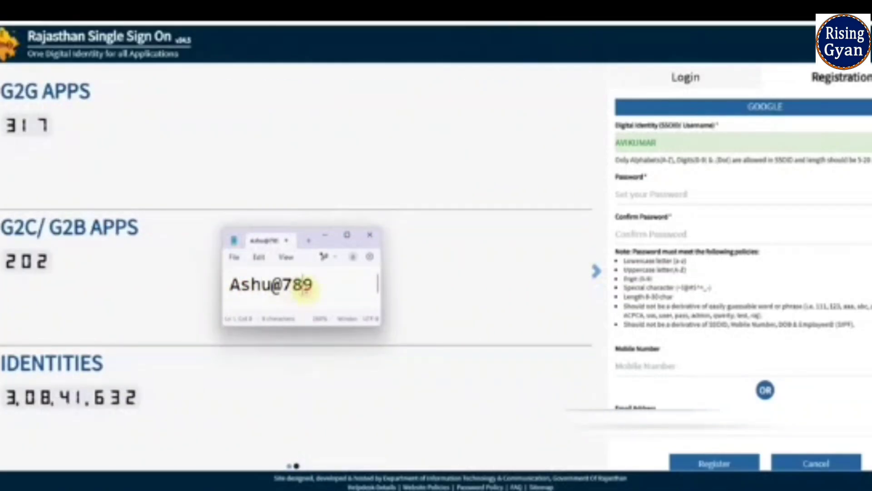
{"action": "left_click", "coordinate": [279, 287]}
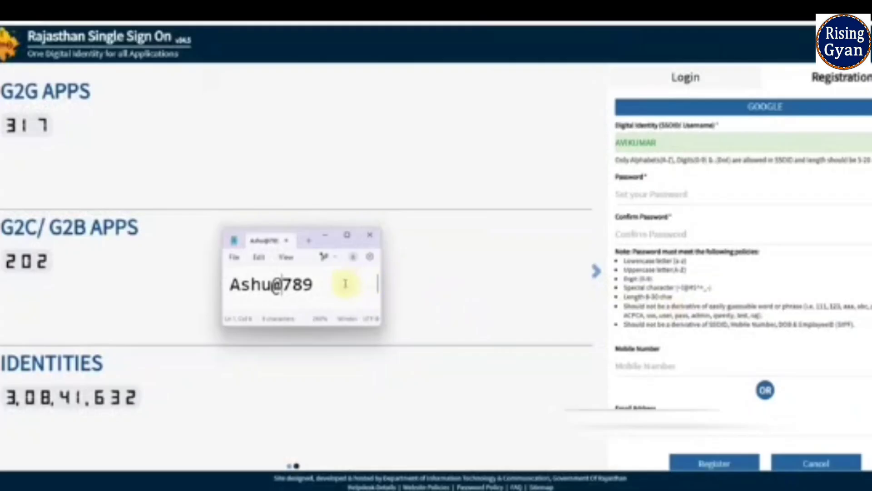
{"action": "left_click", "coordinate": [371, 235]}
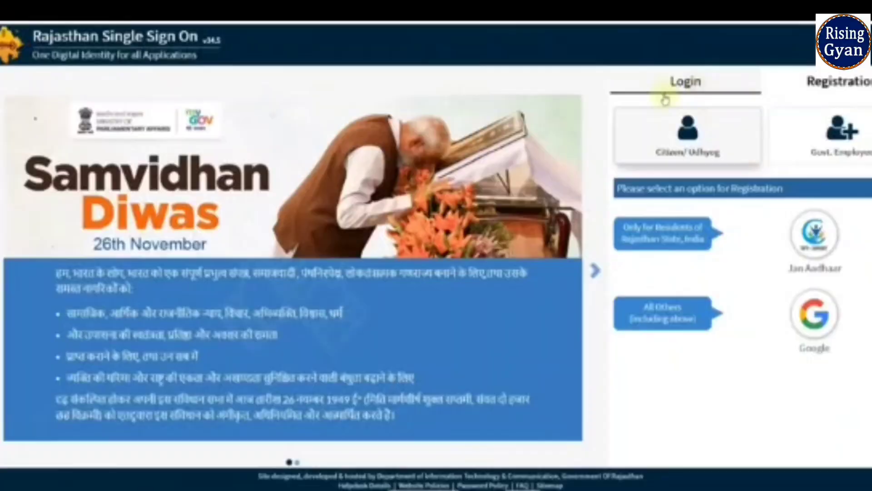
Step: Switch to the RajSSO login and open the signed-in account's profile for editing
{"action": "left_click", "coordinate": [664, 90]}
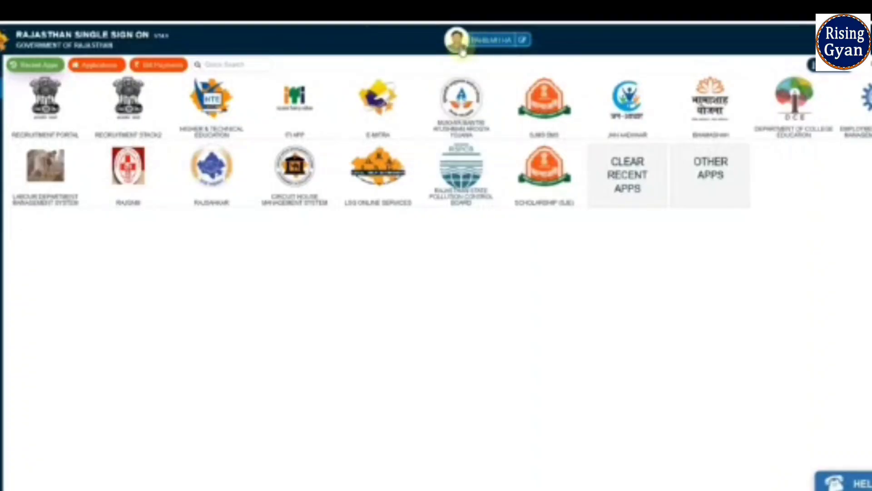
{"action": "left_click", "coordinate": [522, 41]}
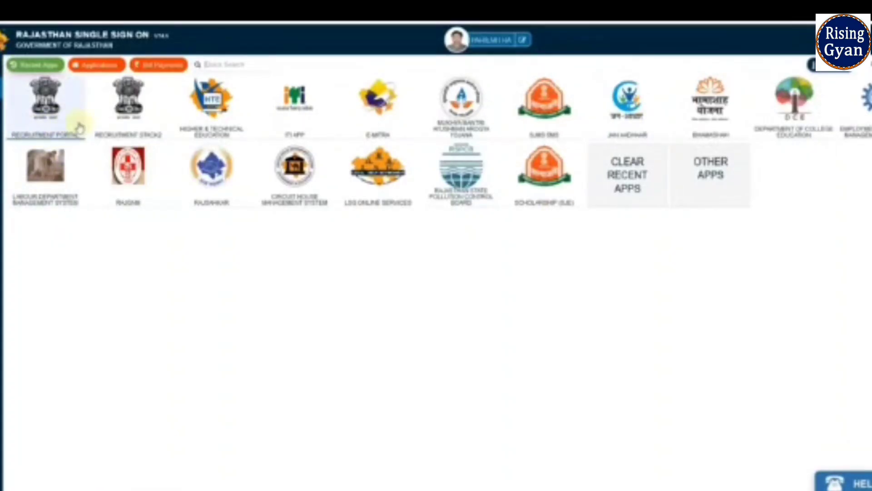
Step: From the full list of SSO applications, open the Recruitment Portal and go to its One Time Registration page
{"action": "left_click", "coordinate": [710, 186]}
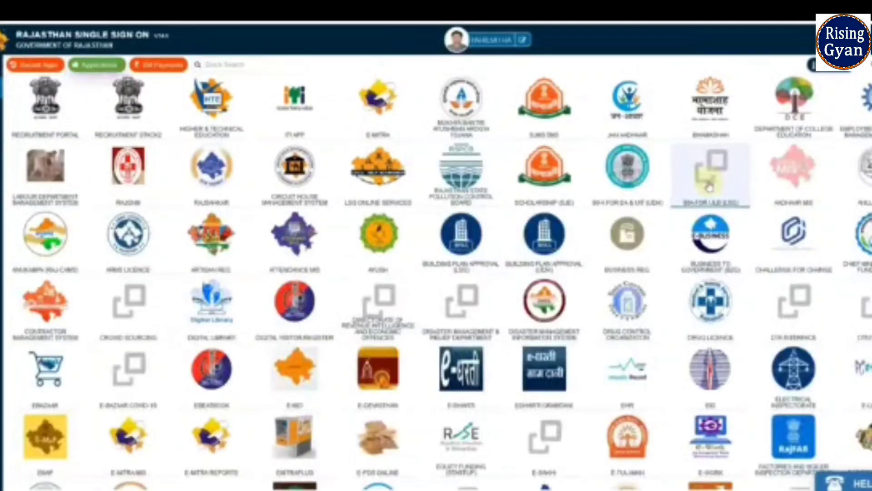
{"action": "scroll", "coordinate": [568, 320], "scroll_direction": "down", "scroll_amount": 10}
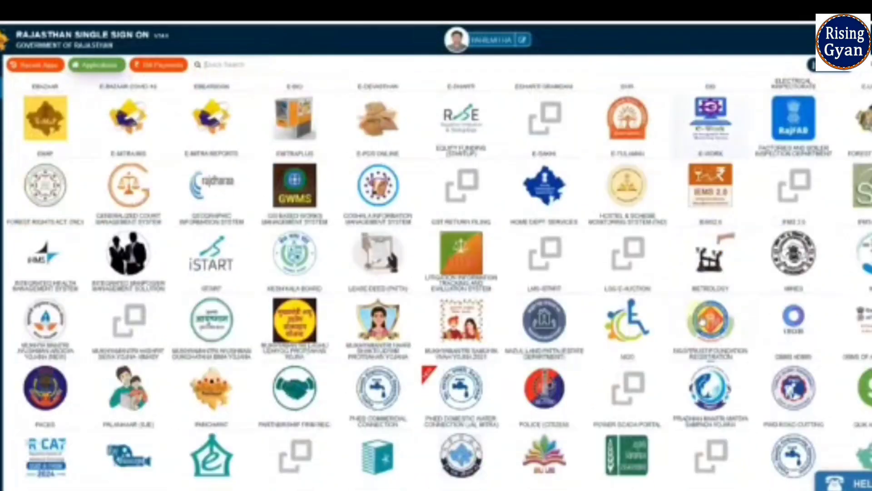
{"action": "scroll", "coordinate": [568, 320], "scroll_direction": "up", "scroll_amount": 15}
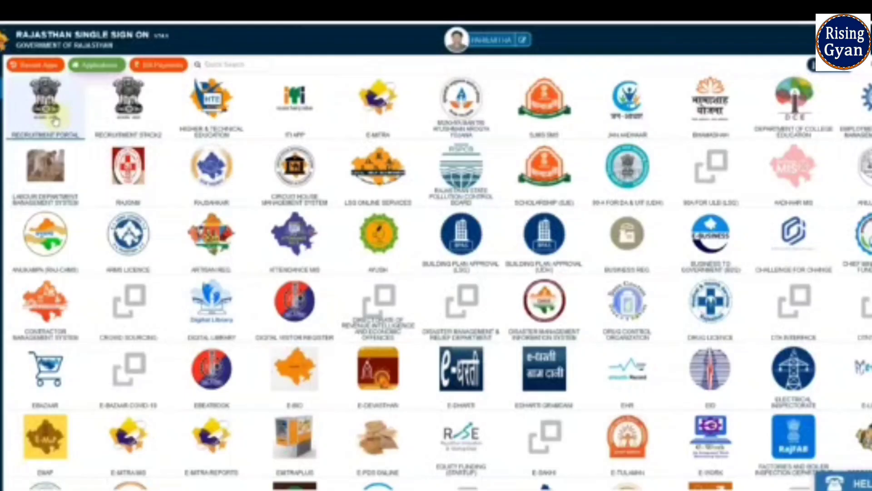
{"action": "left_click", "coordinate": [54, 117]}
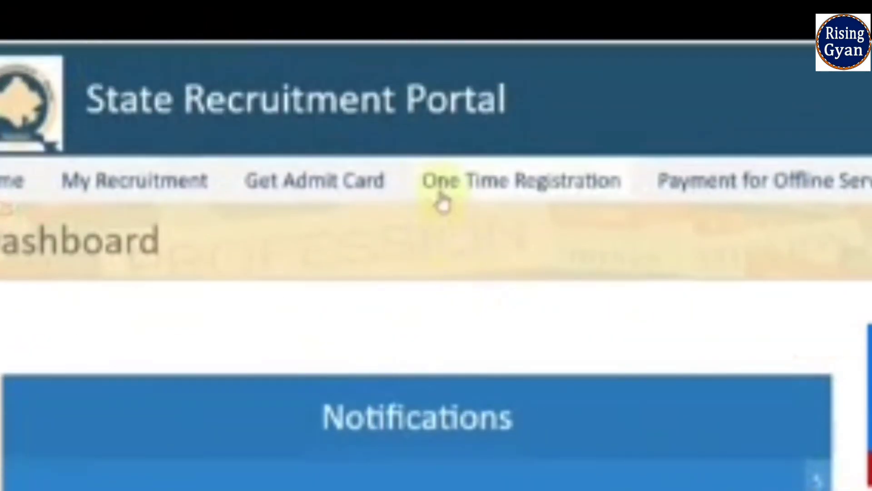
{"action": "left_click", "coordinate": [504, 200]}
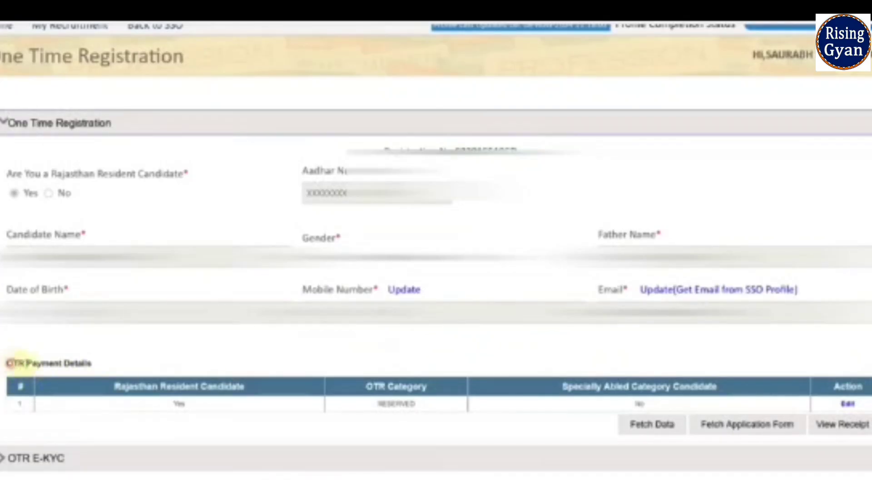
Step: Review the OTR Payment Details section and the category choices in the Pay Fee form
{"action": "left_click_drag", "start_coordinate": [14, 362], "coordinate": [93, 360]}
{"action": "left_click", "coordinate": [93, 359]}
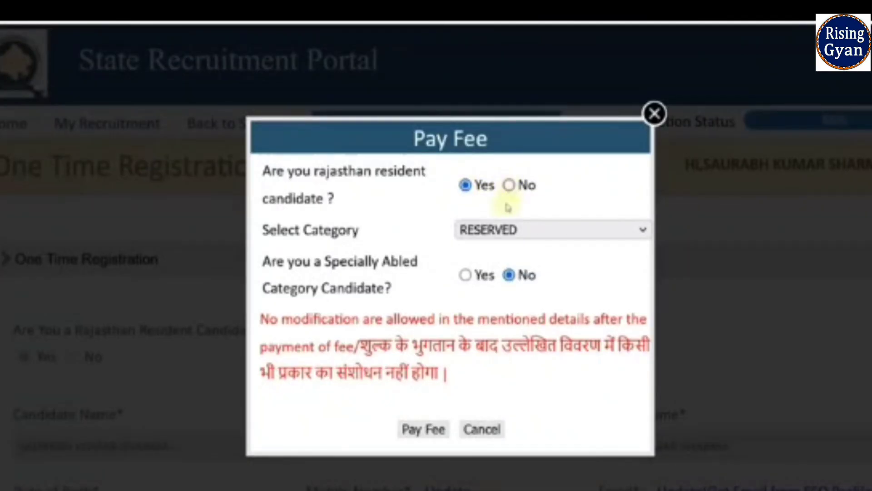
{"action": "left_click", "coordinate": [508, 228]}
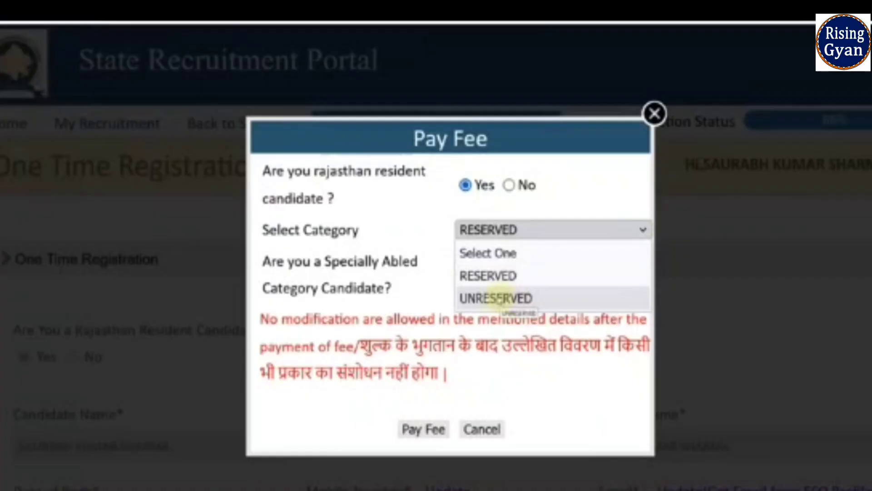
{"action": "left_click", "coordinate": [432, 228]}
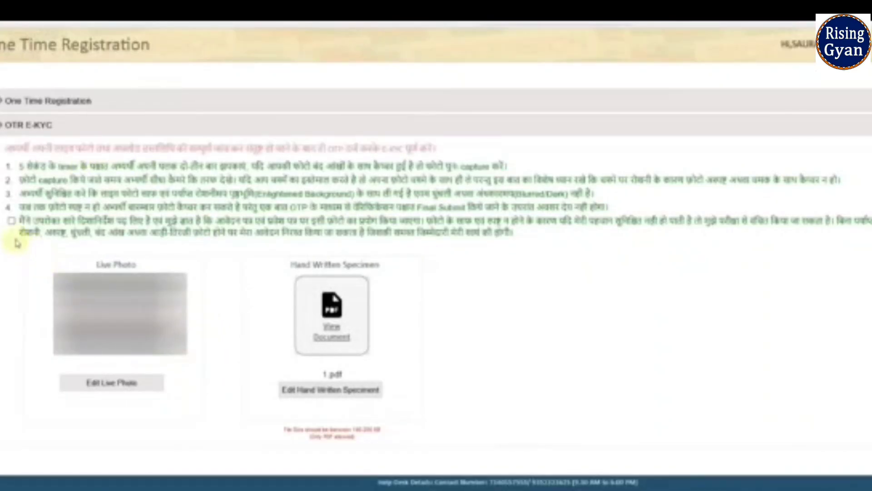
Step: Accept the OTR E-KYC photo declaration and start the application for Direct Recruitment of Conductor 2024
{"action": "left_click", "coordinate": [12, 221]}
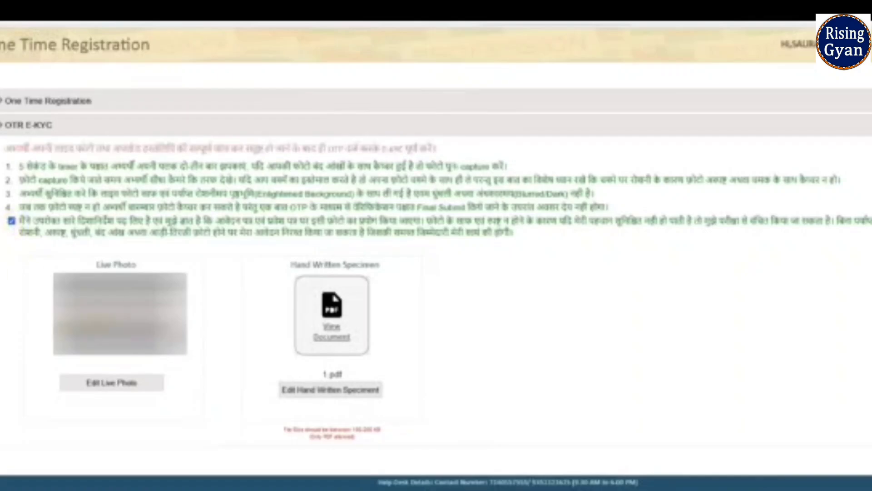
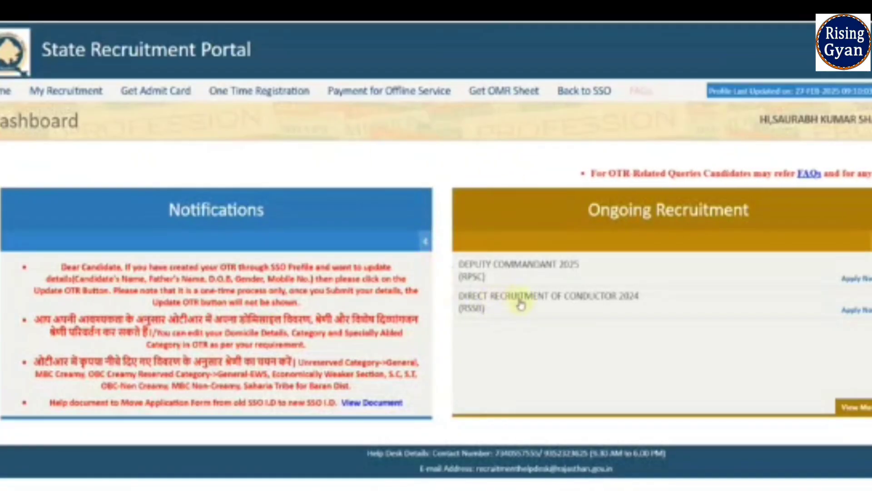
{"action": "left_click", "coordinate": [854, 311]}
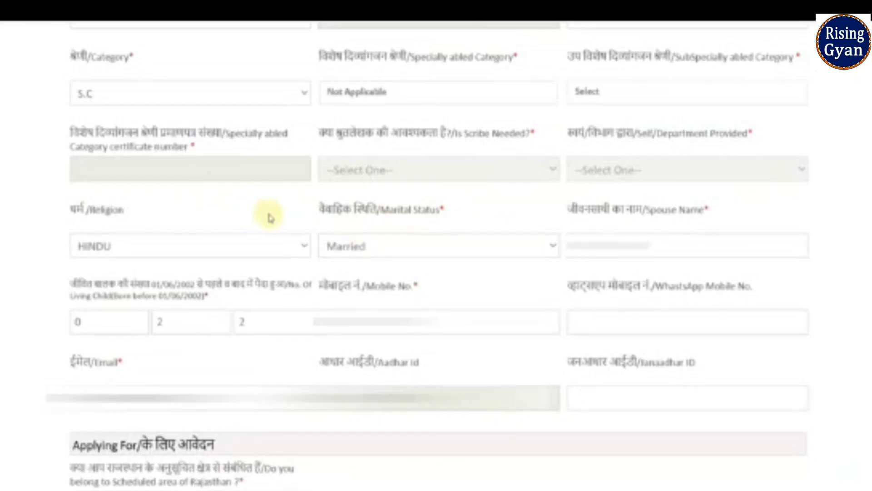
Step: Review the category, specially abled category, religion and marital status choices in the applicant's personal details
{"action": "left_click", "coordinate": [139, 102]}
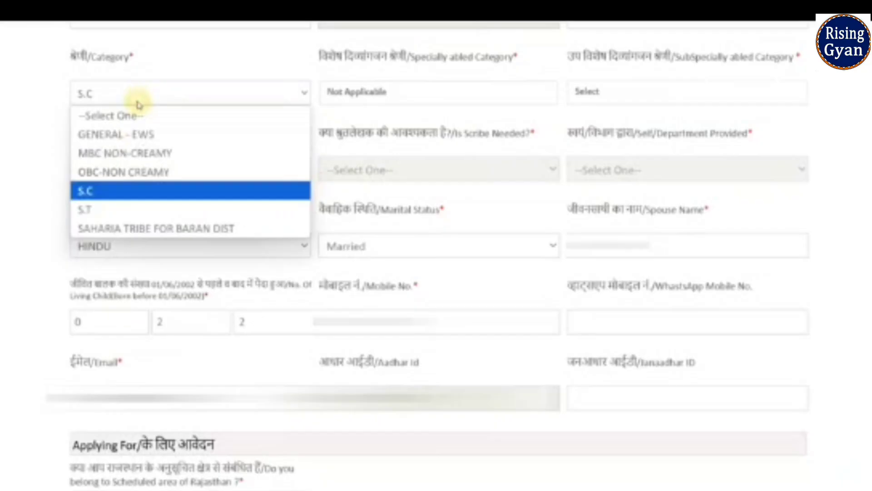
{"action": "left_click", "coordinate": [400, 101]}
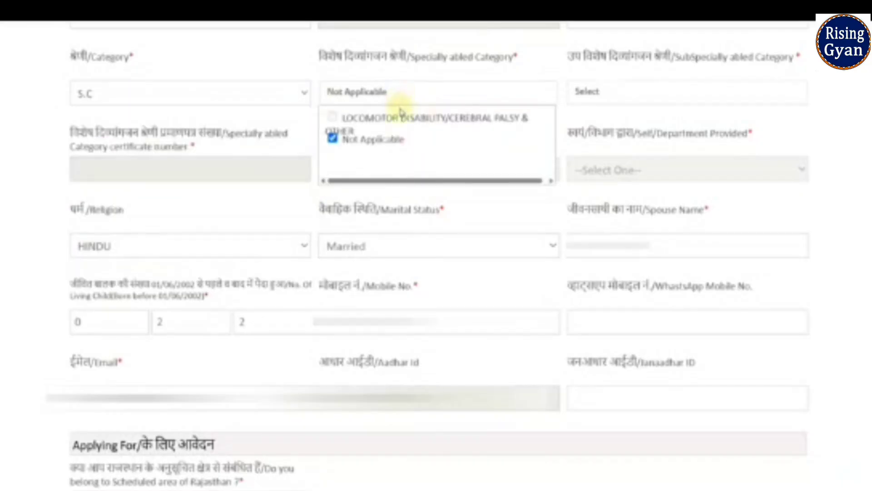
{"action": "left_click", "coordinate": [603, 116]}
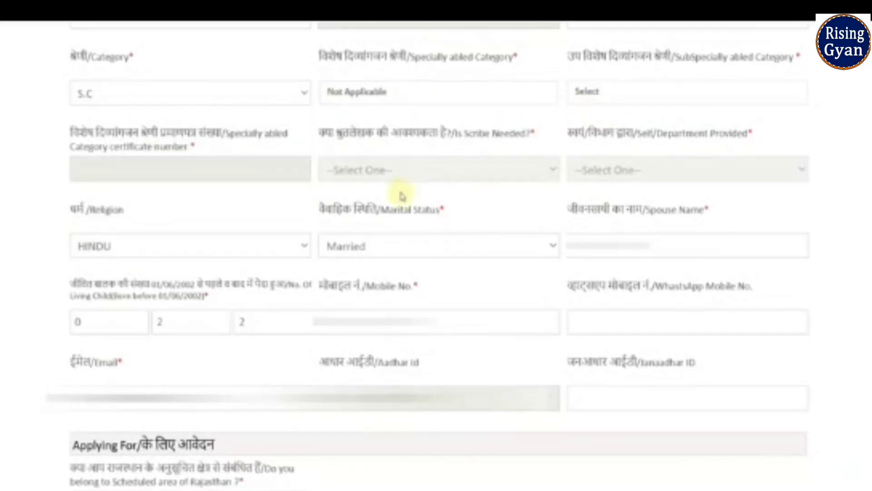
{"action": "left_click", "coordinate": [129, 256]}
{"action": "left_click", "coordinate": [349, 250]}
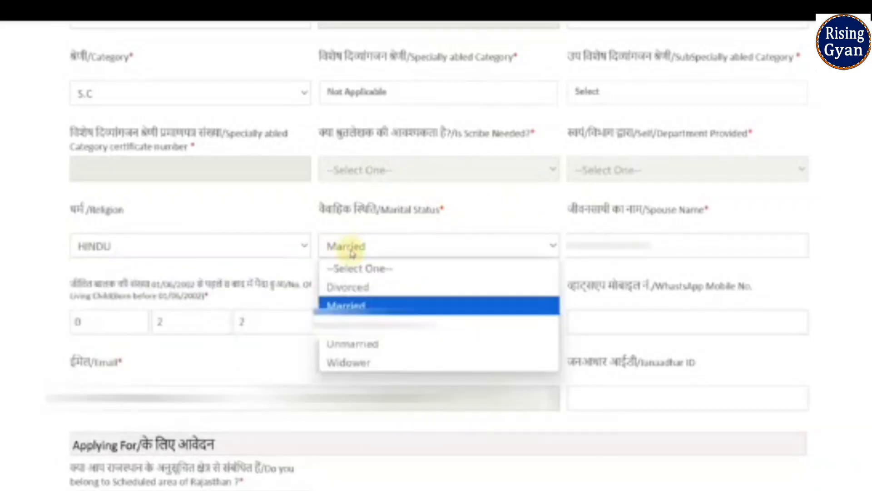
{"action": "left_click", "coordinate": [845, 278]}
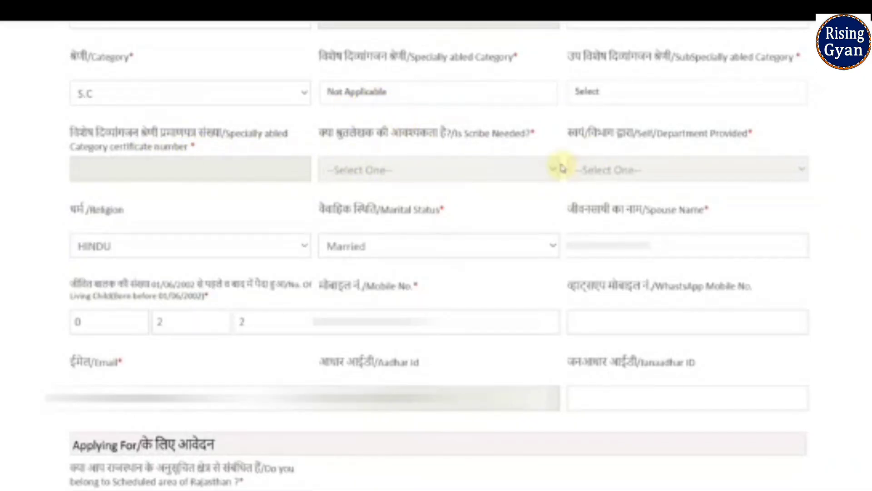
Step: Answer No to the question about belonging to the Scheduled area of Rajasthan
{"action": "scroll", "coordinate": [555, 169], "scroll_direction": "down", "scroll_amount": 10}
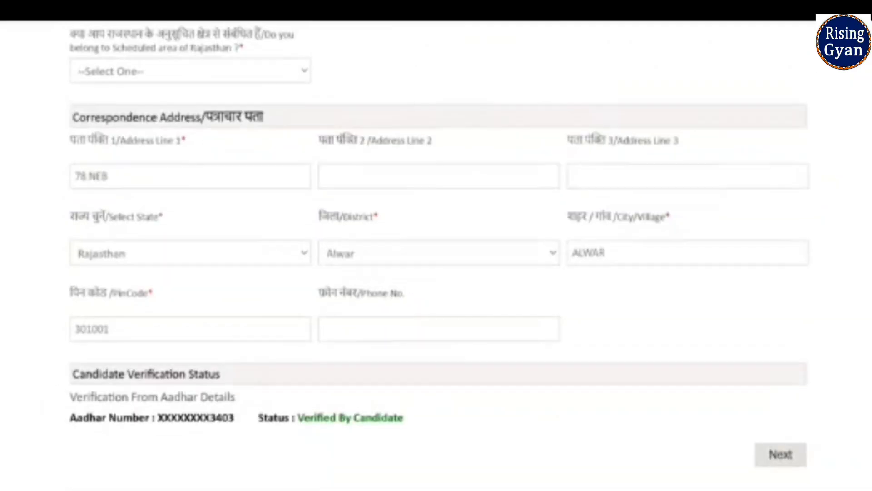
{"action": "left_click", "coordinate": [172, 85]}
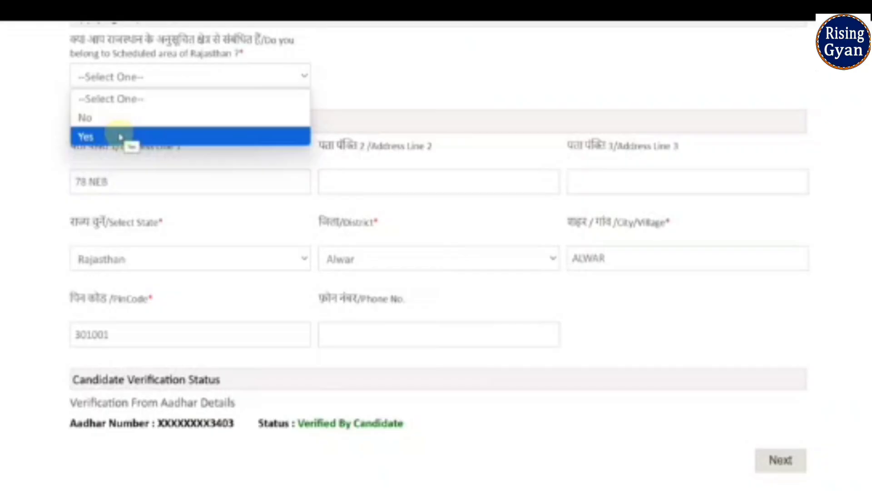
{"action": "left_click", "coordinate": [45, 121]}
{"action": "left_click", "coordinate": [109, 84]}
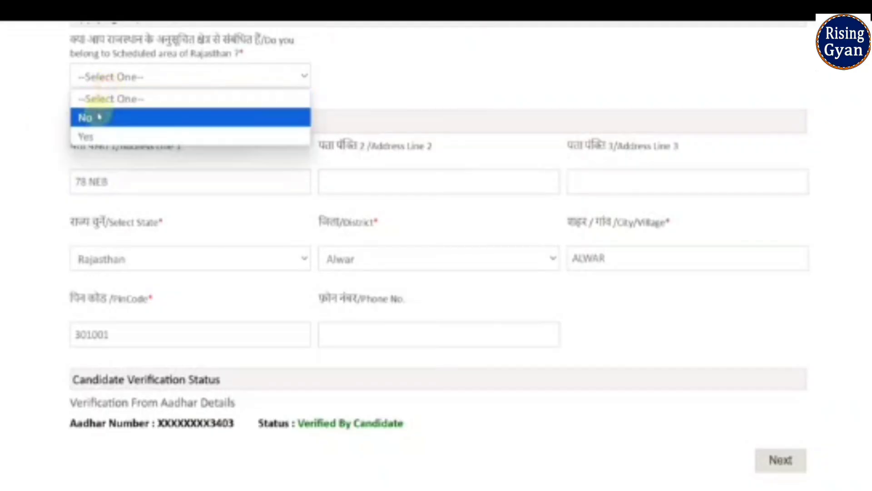
{"action": "left_click", "coordinate": [99, 117]}
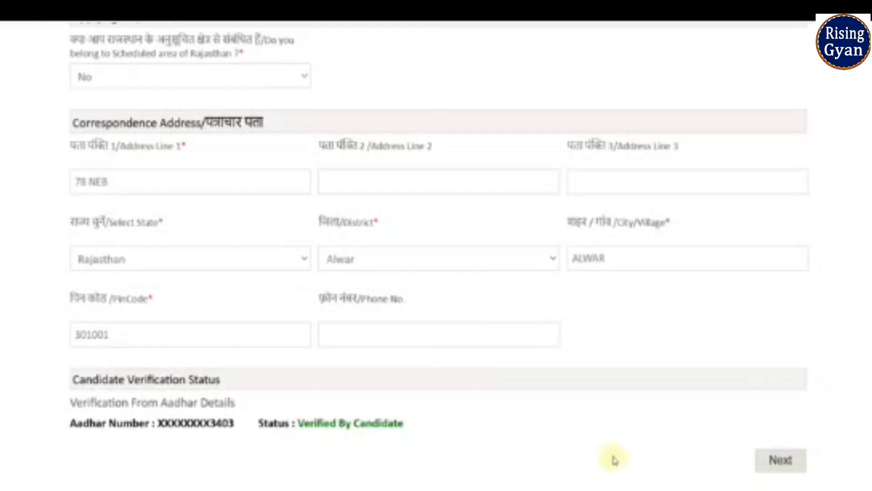
{"action": "left_click", "coordinate": [104, 81]}
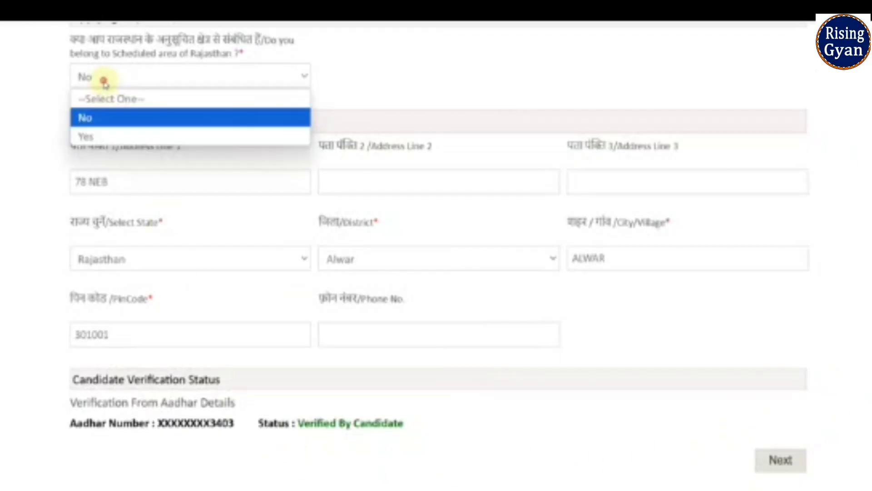
{"action": "left_click", "coordinate": [43, 93]}
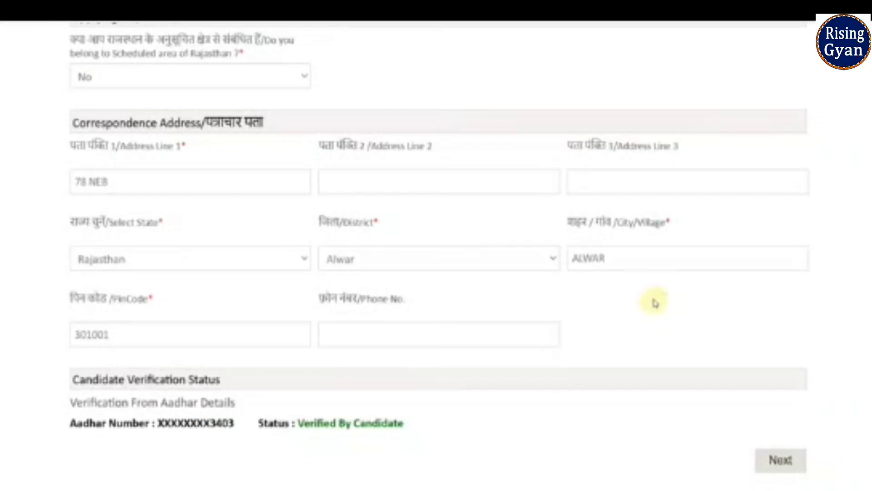
Step: Check the available states for the correspondence address, keeping Rajasthan selected
{"action": "left_click", "coordinate": [160, 260]}
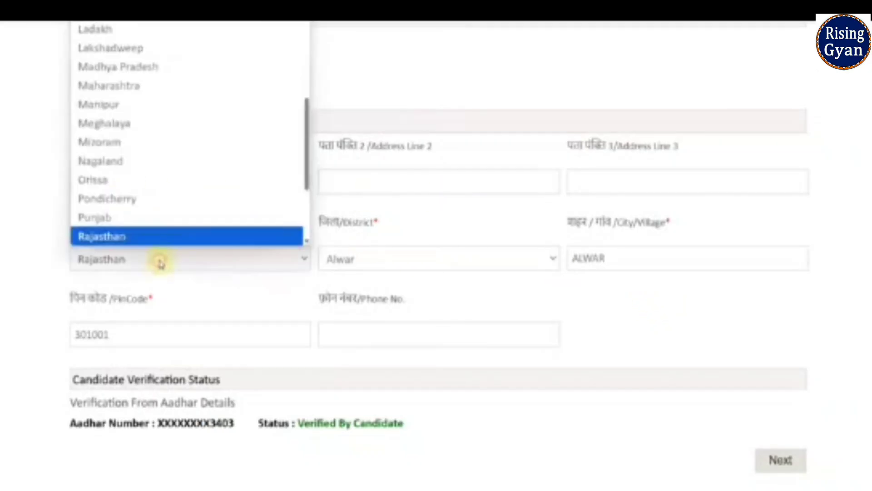
{"action": "scroll", "coordinate": [171, 168], "scroll_direction": "down", "scroll_amount": 3}
{"action": "left_click", "coordinate": [40, 200]}
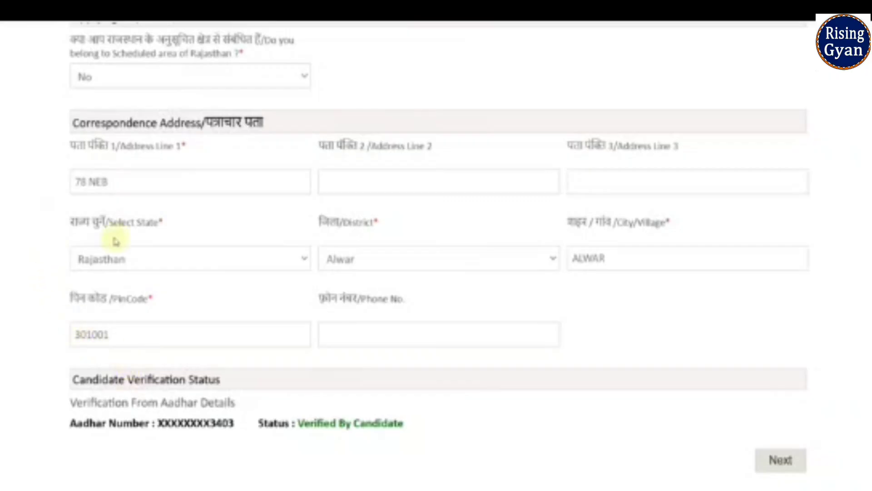
Step: Submit the basic details, confirm that the mobile number and email are correct, and continue to the personal details
{"action": "left_click", "coordinate": [781, 458]}
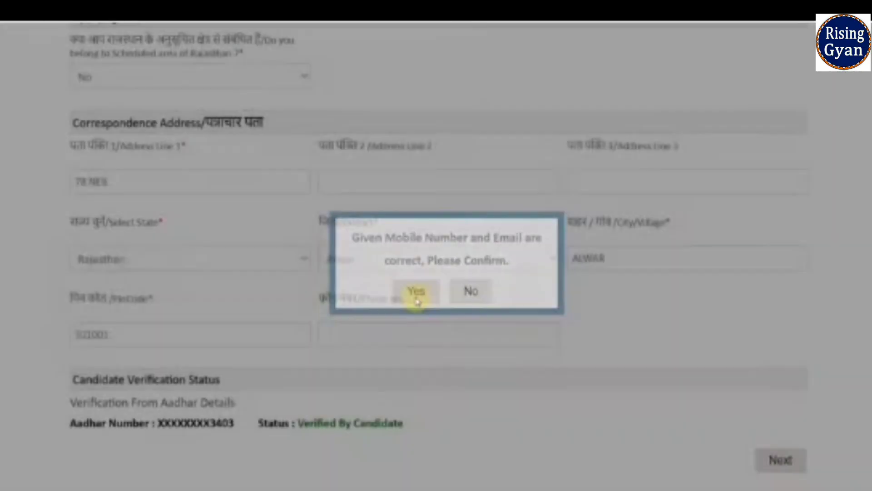
{"action": "left_click", "coordinate": [416, 300]}
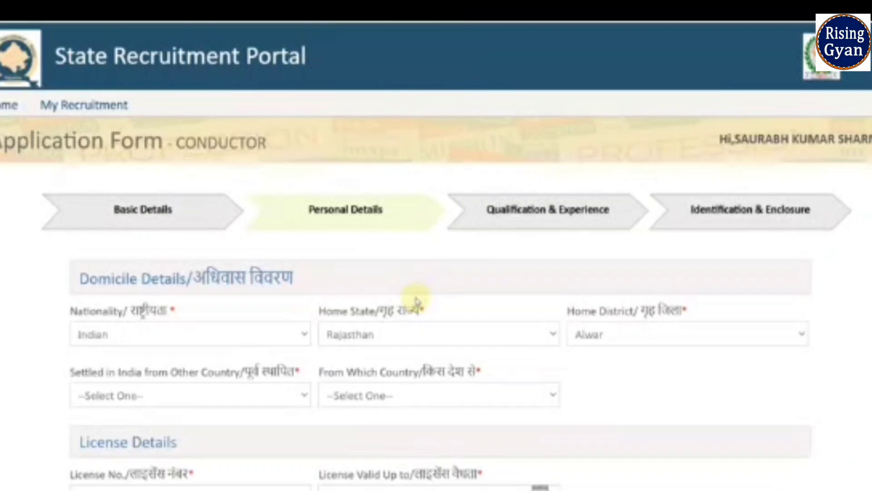
{"action": "scroll", "coordinate": [414, 298], "scroll_direction": "down", "scroll_amount": 2}
{"action": "scroll", "coordinate": [303, 287], "scroll_direction": "down", "scroll_amount": 1}
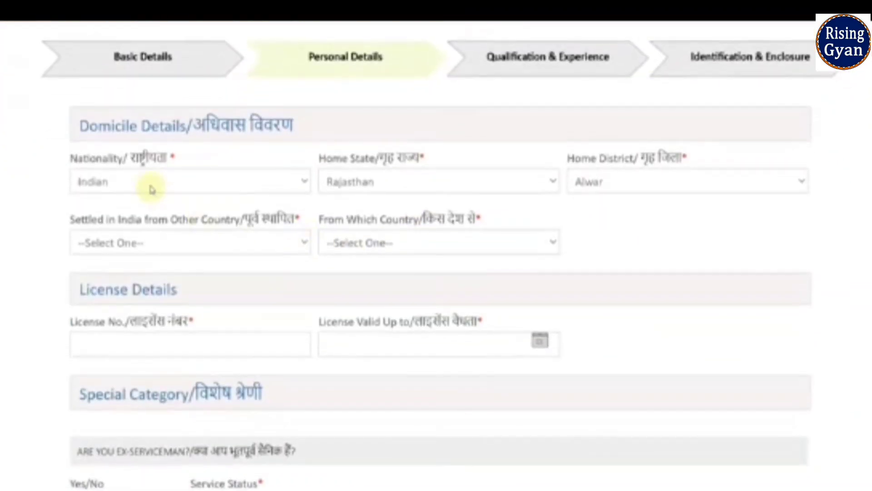
Step: Check the home state and home district choices in the domicile details, keeping Rajasthan and Alwar selected
{"action": "left_click", "coordinate": [355, 186]}
{"action": "left_click", "coordinate": [382, 198]}
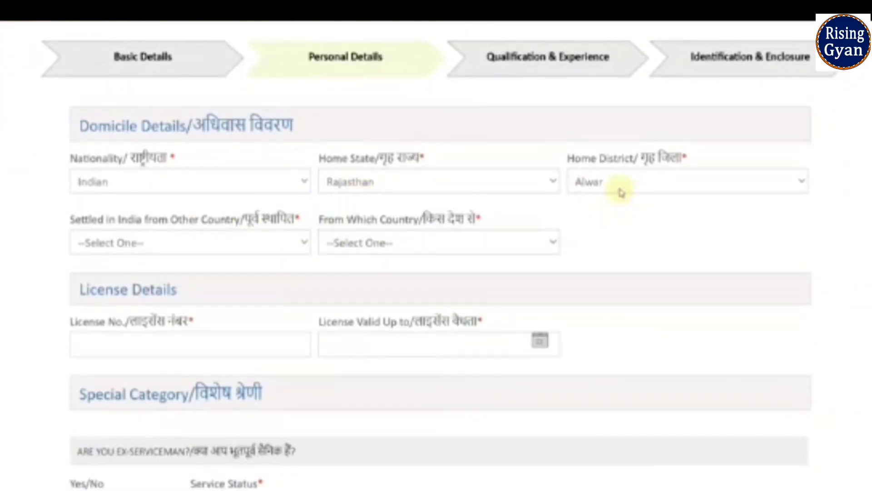
{"action": "left_click", "coordinate": [620, 187]}
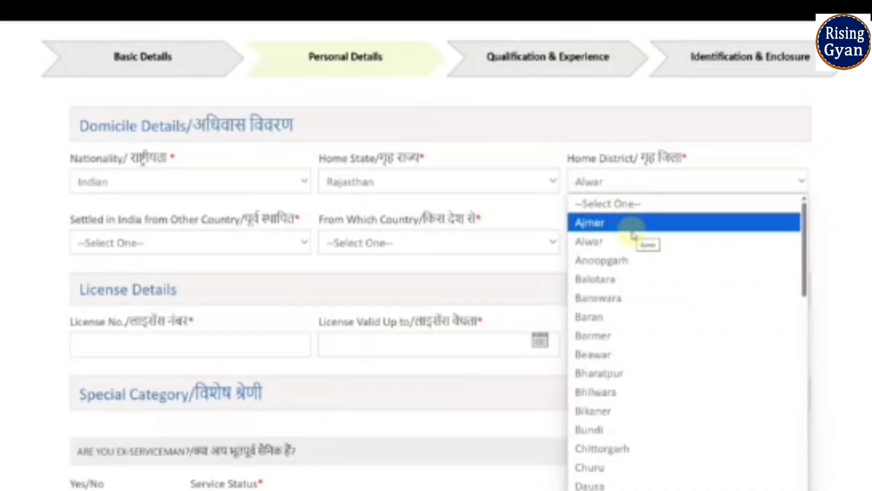
{"action": "scroll", "coordinate": [666, 273], "scroll_direction": "down", "scroll_amount": 10}
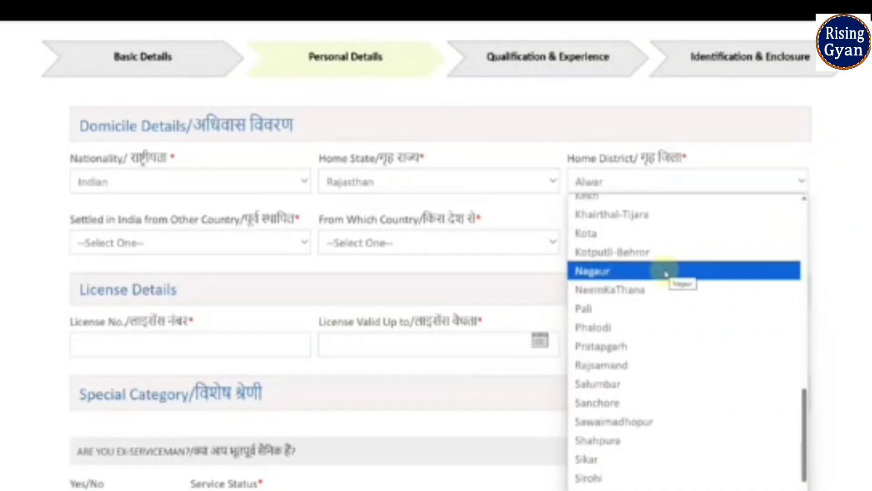
{"action": "left_click", "coordinate": [852, 294]}
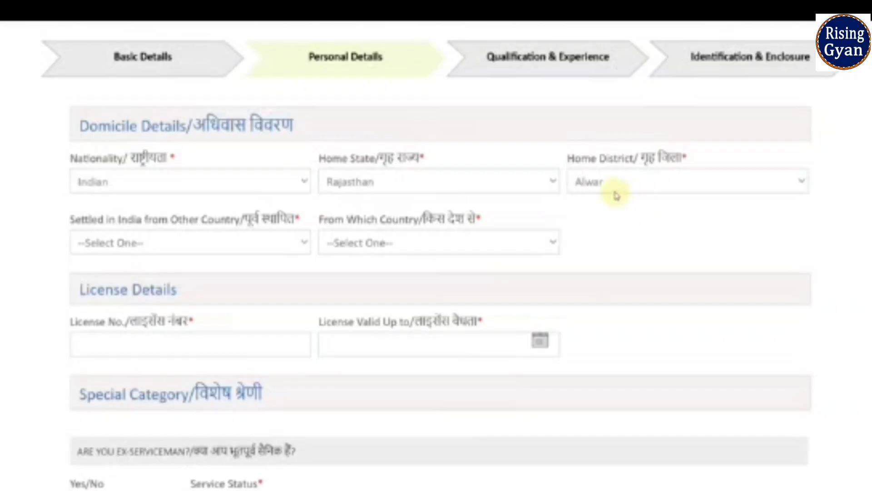
{"action": "left_click", "coordinate": [572, 182]}
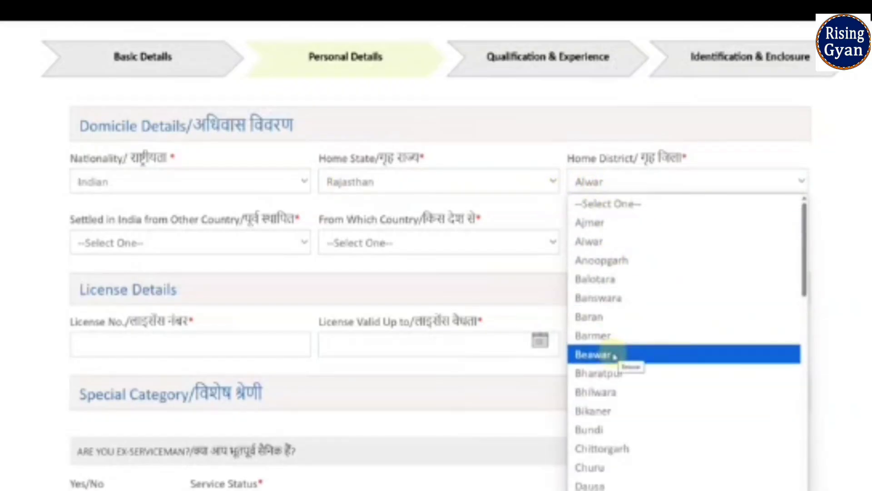
{"action": "left_click", "coordinate": [64, 195]}
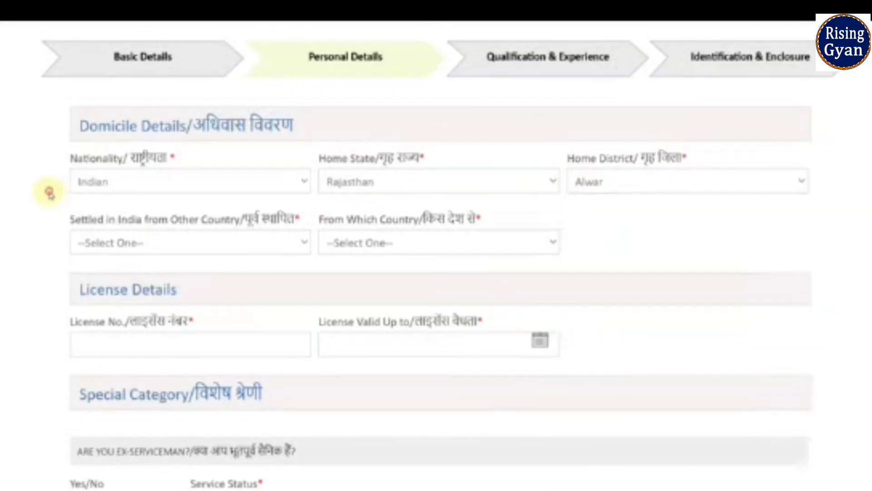
Step: Answer No to having settled in India from another country in the domicile details
{"action": "left_click", "coordinate": [128, 250]}
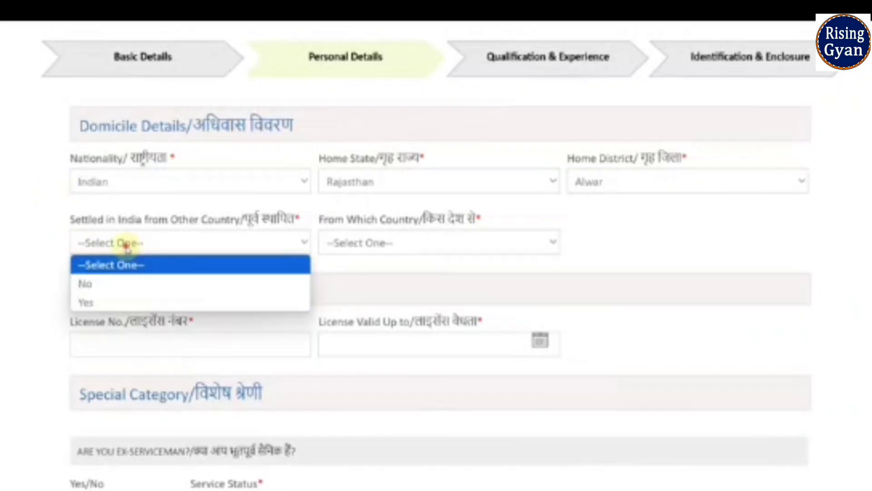
{"action": "left_click", "coordinate": [122, 282]}
{"action": "scroll", "coordinate": [22, 235], "scroll_direction": "down", "scroll_amount": 2}
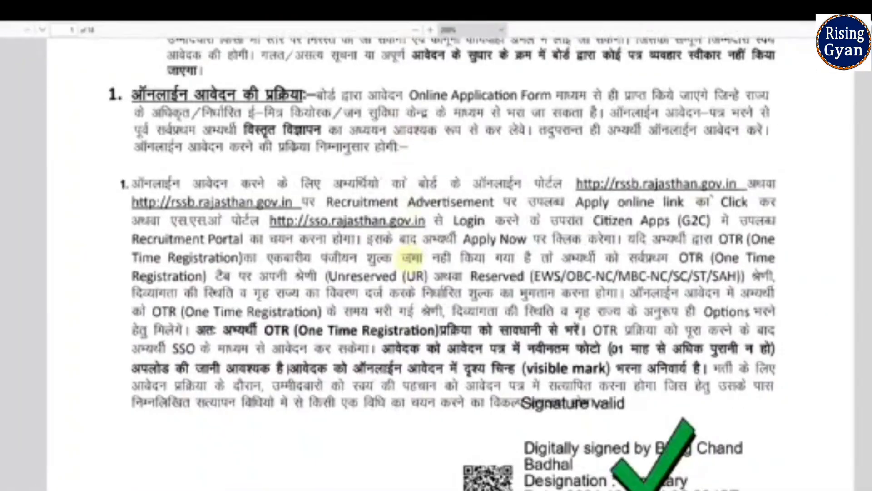
Step: Read through the online application procedure and Aadhaar verification instructions in the recruitment notification PDF
{"action": "scroll", "coordinate": [450, 264], "scroll_direction": "down", "scroll_amount": 10}
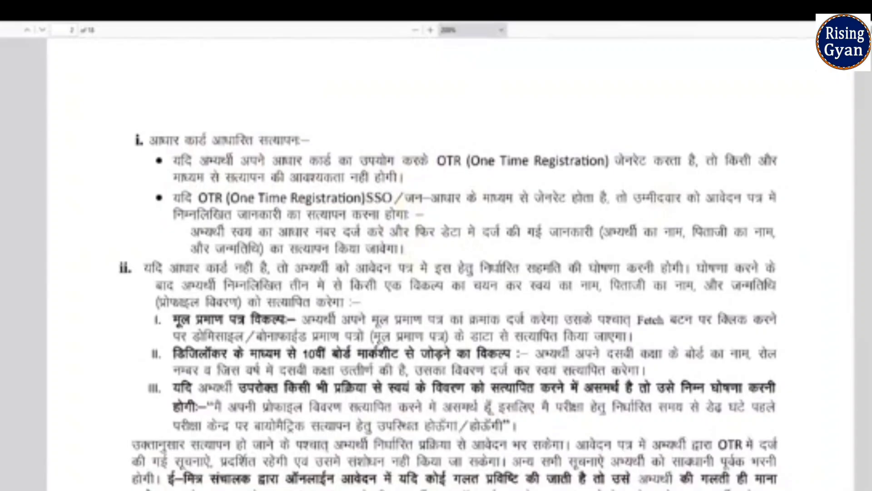
{"action": "scroll", "coordinate": [522, 179], "scroll_direction": "down", "scroll_amount": 10}
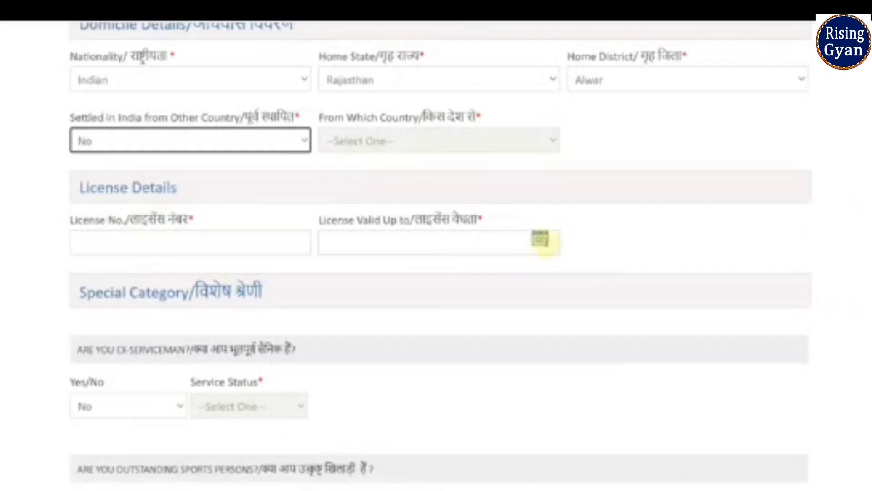
Step: Check the date picker for the licence validity in the licence details without choosing a date
{"action": "left_click", "coordinate": [540, 240]}
{"action": "left_click", "coordinate": [599, 247]}
{"action": "scroll", "coordinate": [282, 292], "scroll_direction": "down", "scroll_amount": 3}
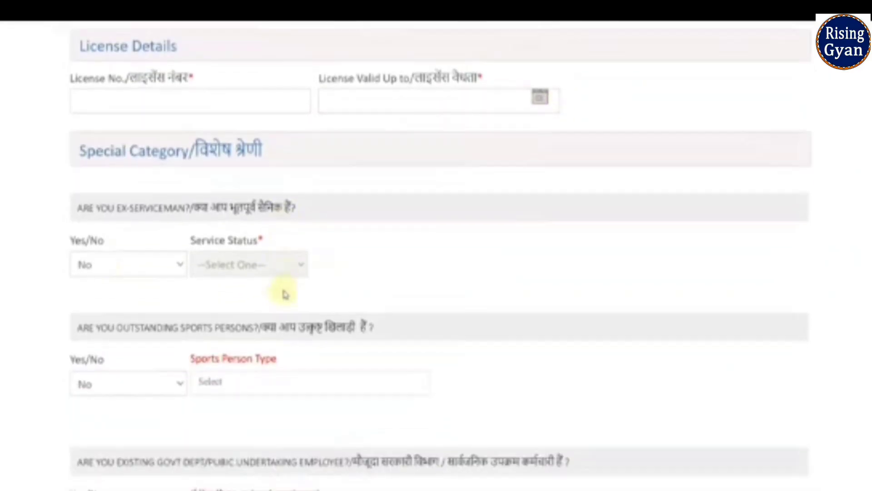
Step: Review the special category choices for ex-serviceman, outstanding sports person and existing government employee, keeping No for each
{"action": "left_click", "coordinate": [129, 259]}
{"action": "left_click", "coordinate": [413, 255]}
{"action": "scroll", "coordinate": [253, 282], "scroll_direction": "down", "scroll_amount": 3}
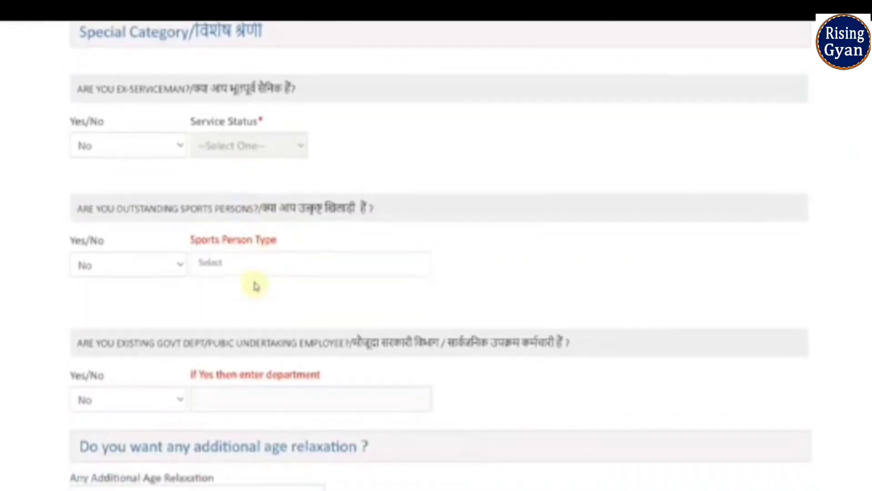
{"action": "left_click", "coordinate": [132, 231]}
{"action": "left_click", "coordinate": [211, 253]}
{"action": "scroll", "coordinate": [218, 255], "scroll_direction": "down", "scroll_amount": 1}
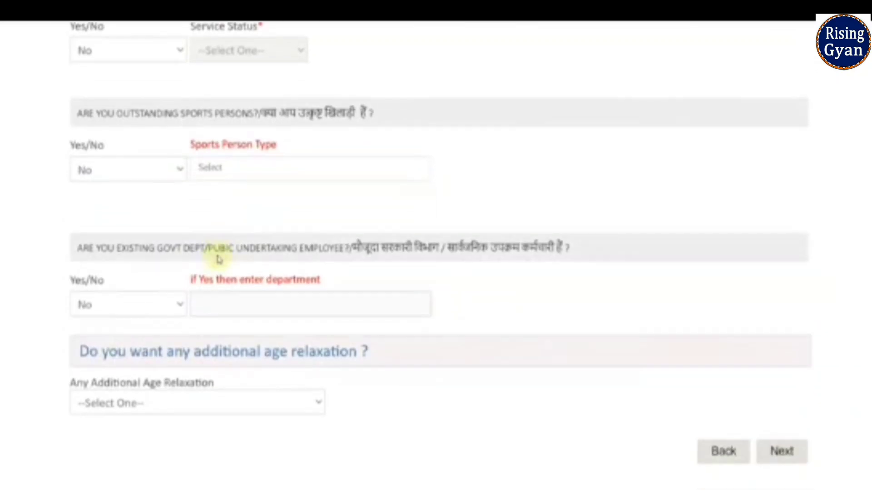
{"action": "left_click", "coordinate": [158, 305]}
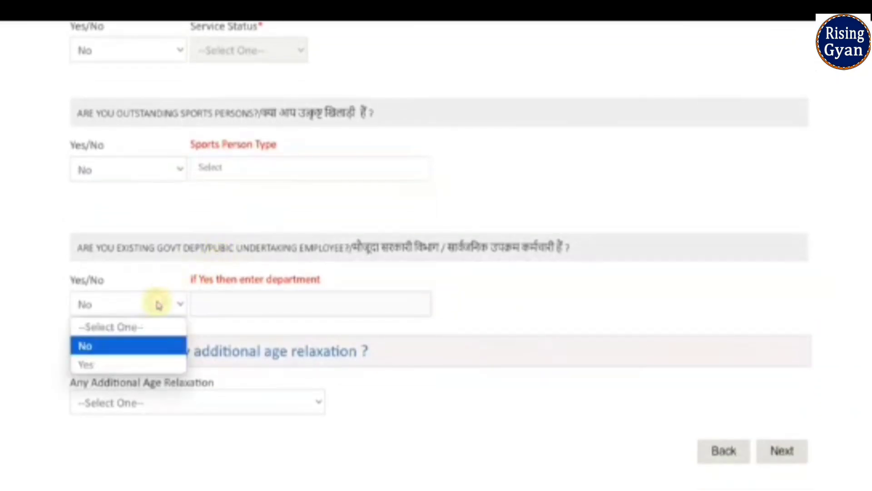
{"action": "left_click", "coordinate": [36, 288]}
Step: Set the additional age relaxation to NOT APPLICABLE and continue to the qualification and experience section
{"action": "left_click", "coordinate": [161, 403]}
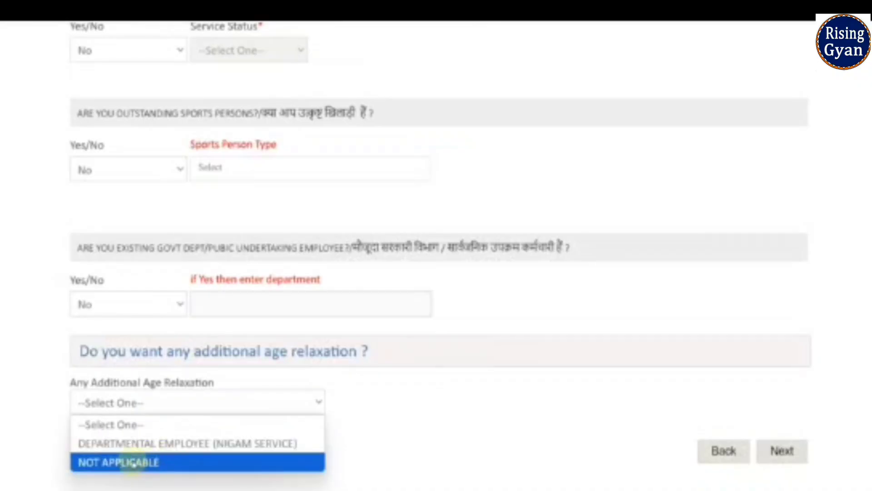
{"action": "left_click", "coordinate": [149, 461]}
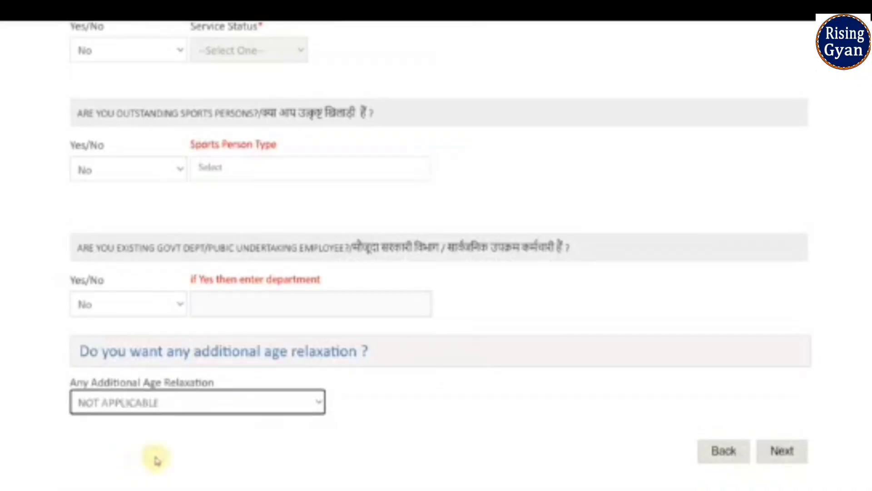
{"action": "left_click", "coordinate": [801, 459]}
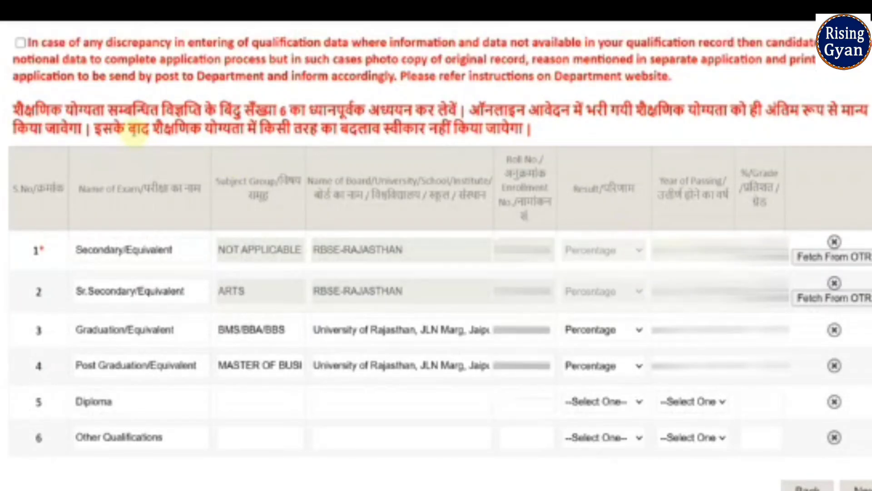
Step: Accept the qualification data discrepancy declaration and check the result type choices for Other Qualifications, leaving them unselected
{"action": "left_click", "coordinate": [20, 42]}
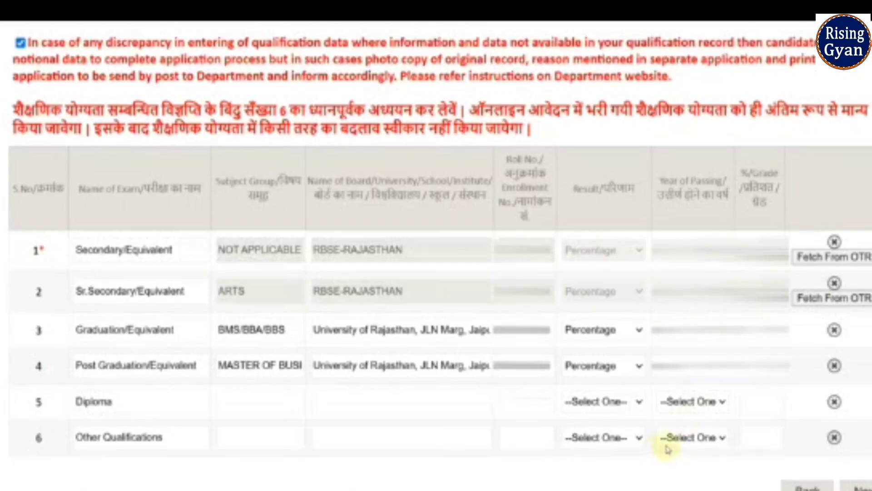
{"action": "left_click", "coordinate": [634, 437]}
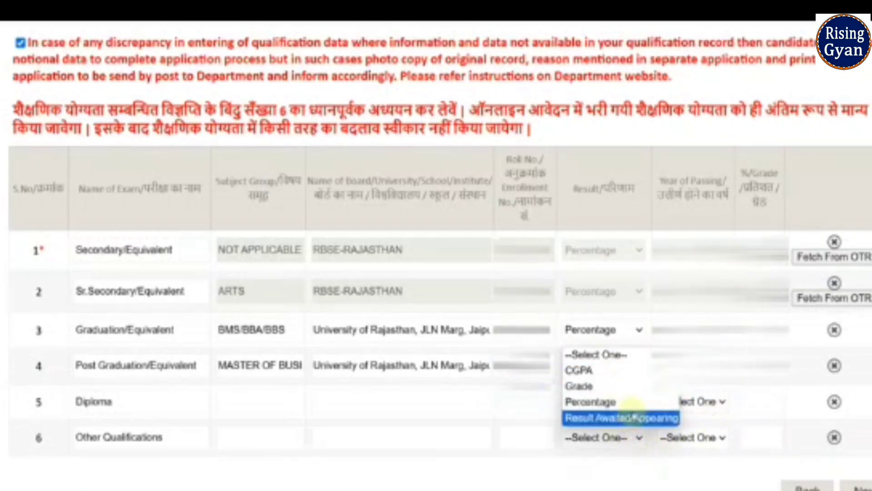
{"action": "left_click", "coordinate": [539, 461]}
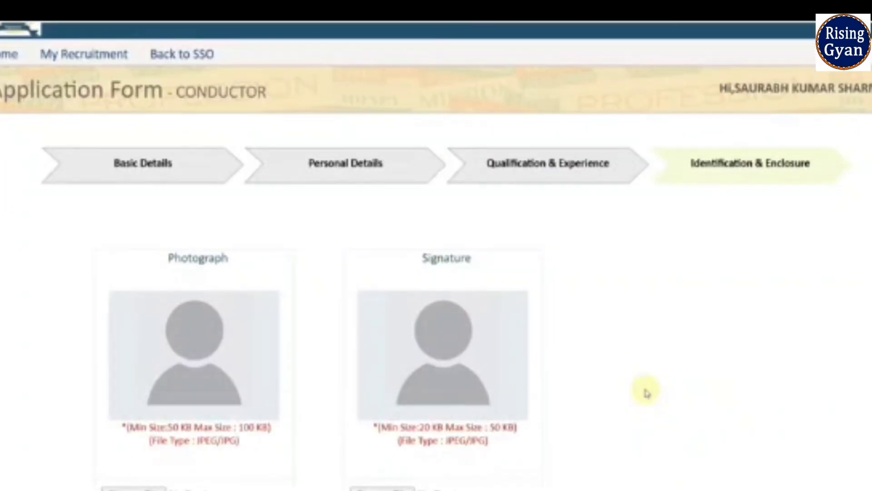
Step: Check the photograph and signature requirements, and enter "NO MA" as the visible body mark
{"action": "scroll", "coordinate": [647, 392], "scroll_direction": "down", "scroll_amount": 3}
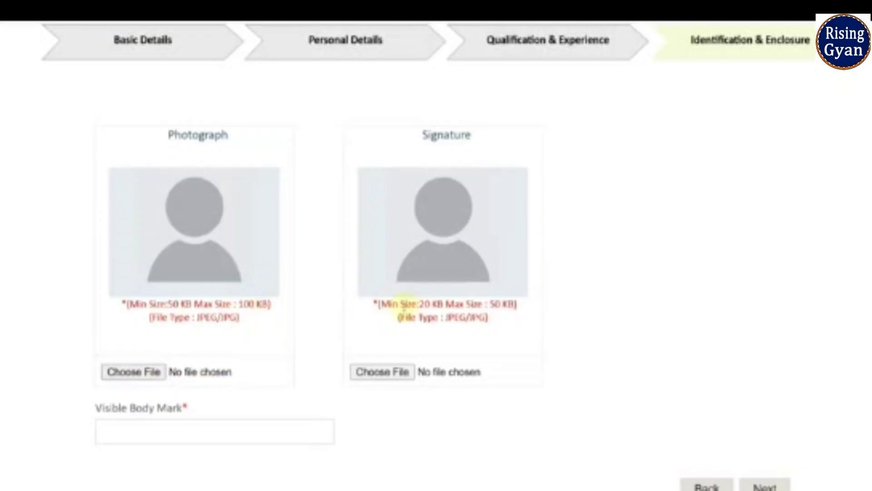
{"action": "left_click", "coordinate": [147, 433]}
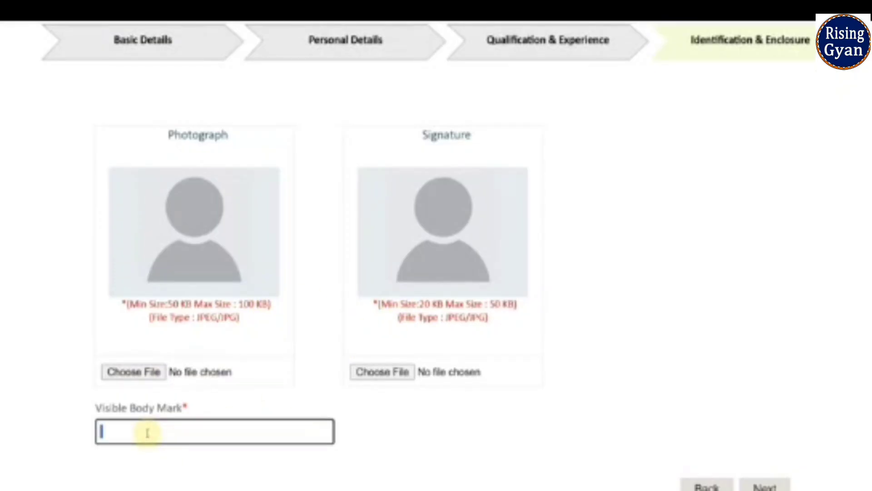
{"action": "type", "text": "NO MA"}
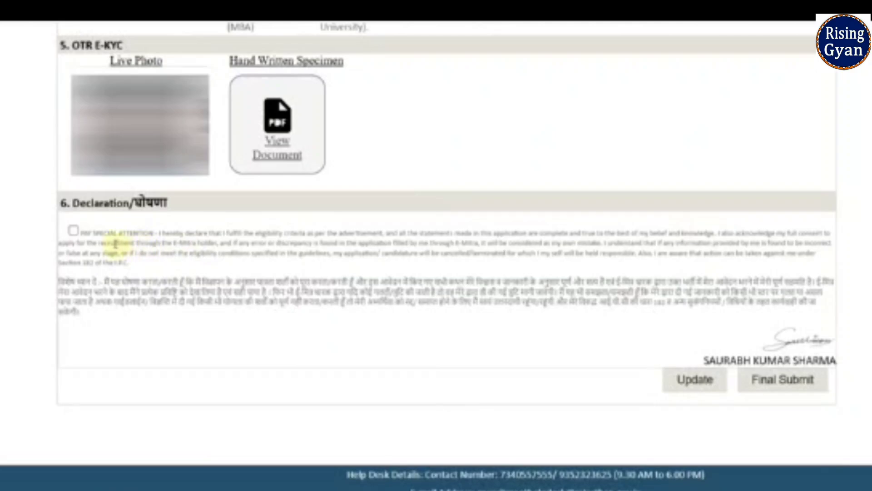
Step: Accept the eligibility and true-information declaration at the end of the application preview
{"action": "left_click", "coordinate": [73, 230]}
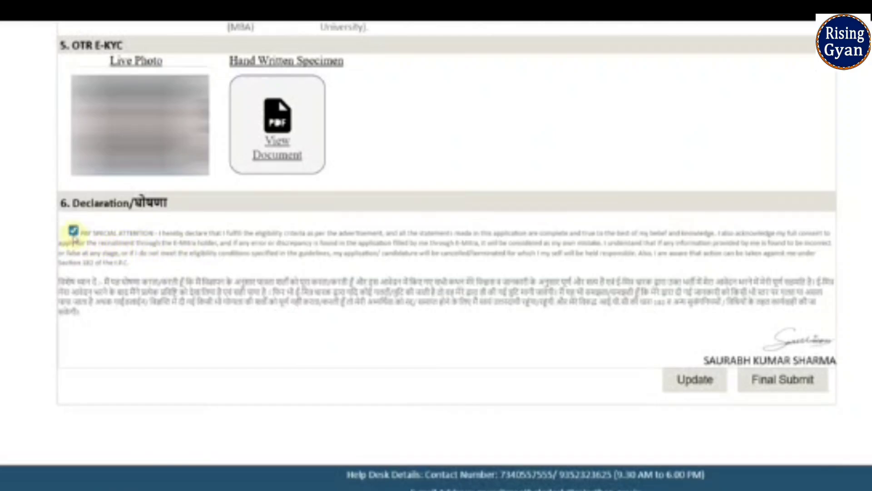